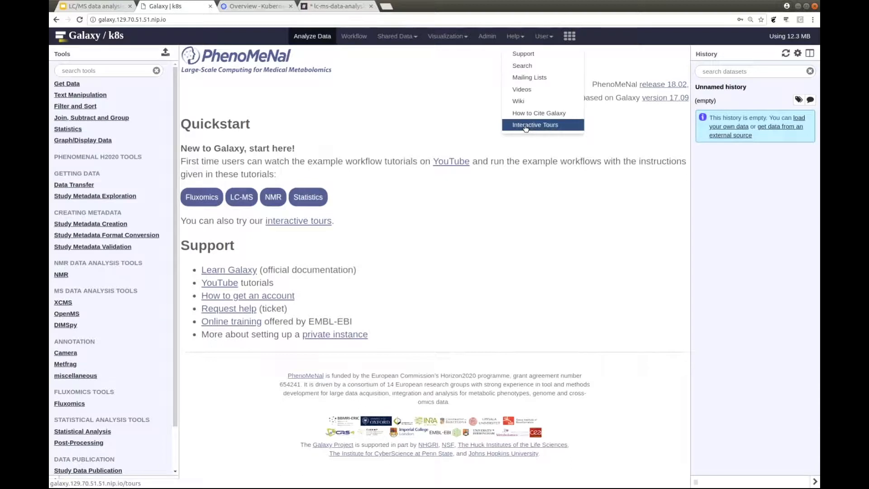
# Open the interactive tours page and start the MS-MetFrag-XCMS-Workflow tour, continuing past its introduction.
pyautogui.click(526, 129)
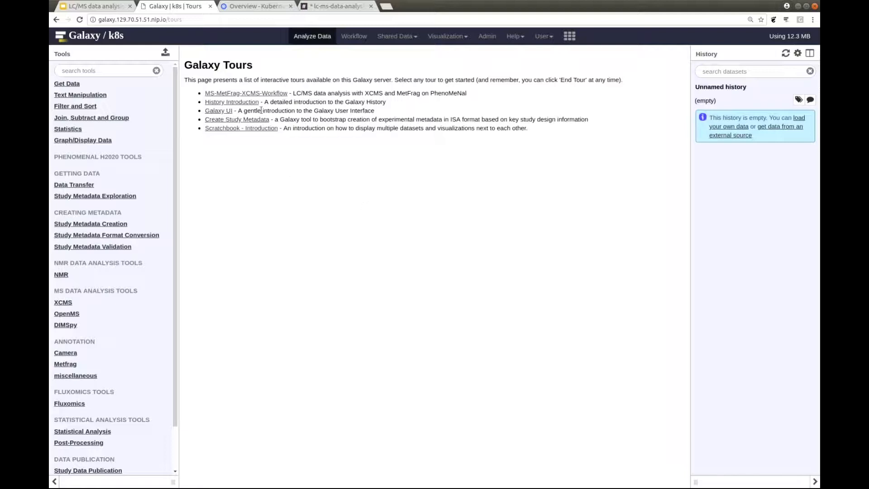
pyautogui.moveTo(262, 111); pyautogui.dragTo(207, 111)
pyautogui.click(236, 177)
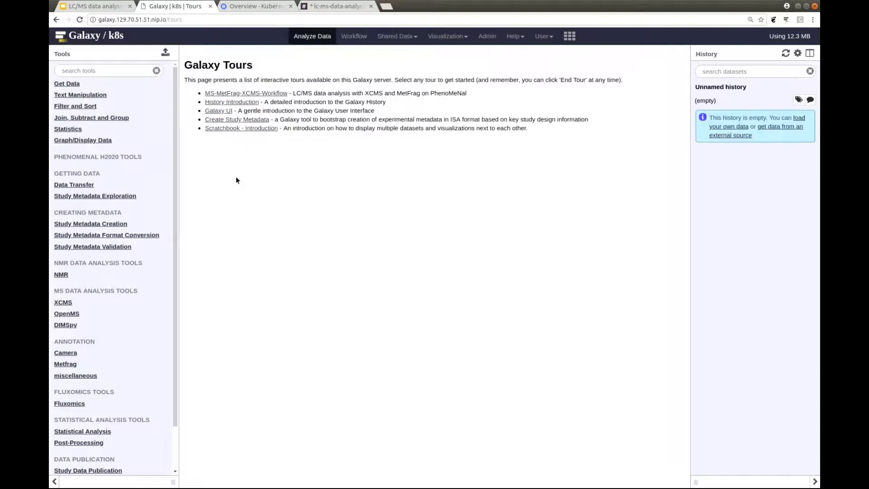
pyautogui.click(273, 94)
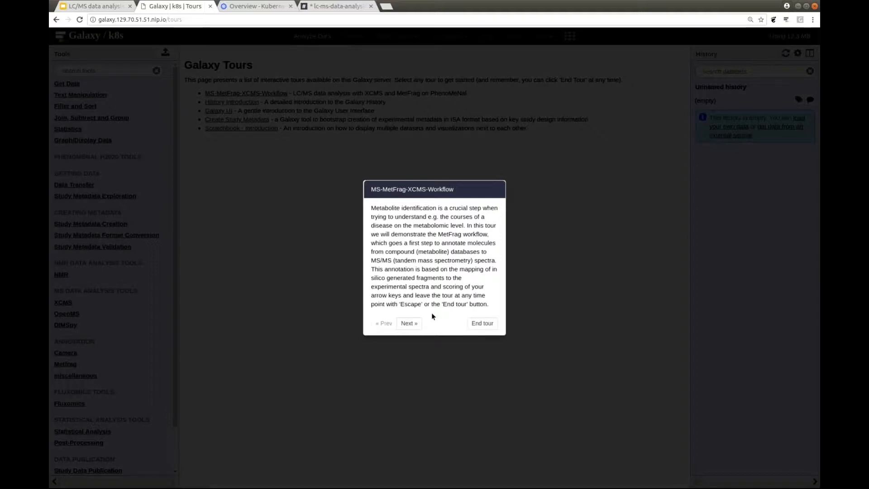
pyautogui.click(409, 323)
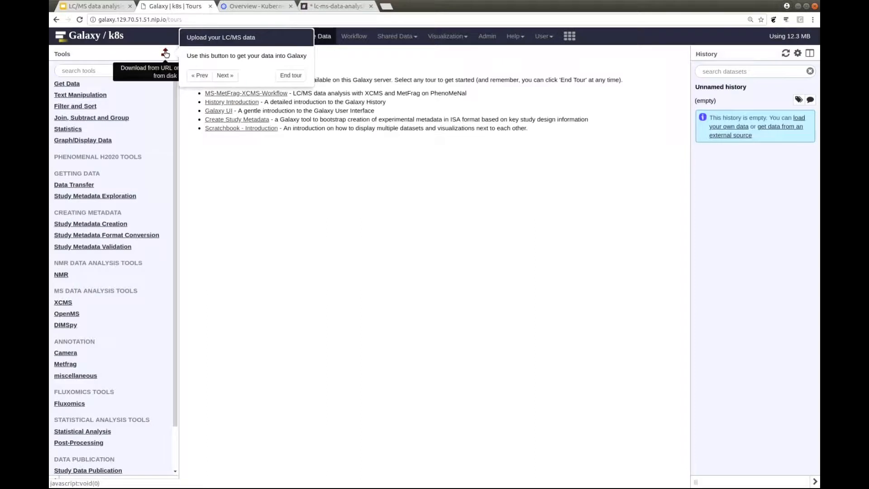
# Follow the tour to upload the demo file PE_PG_AutoMS_2-B_3_03_18583.mzML.zip from its URL into the history.
pyautogui.click(224, 76)
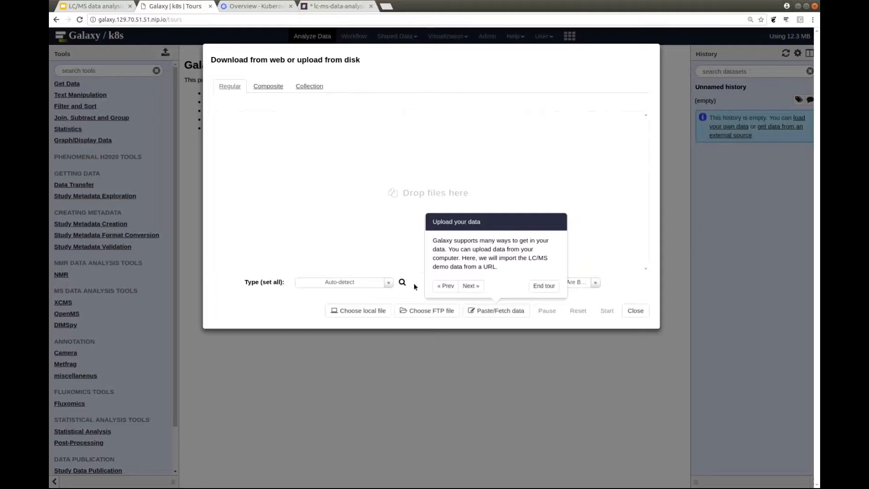
pyautogui.click(471, 287)
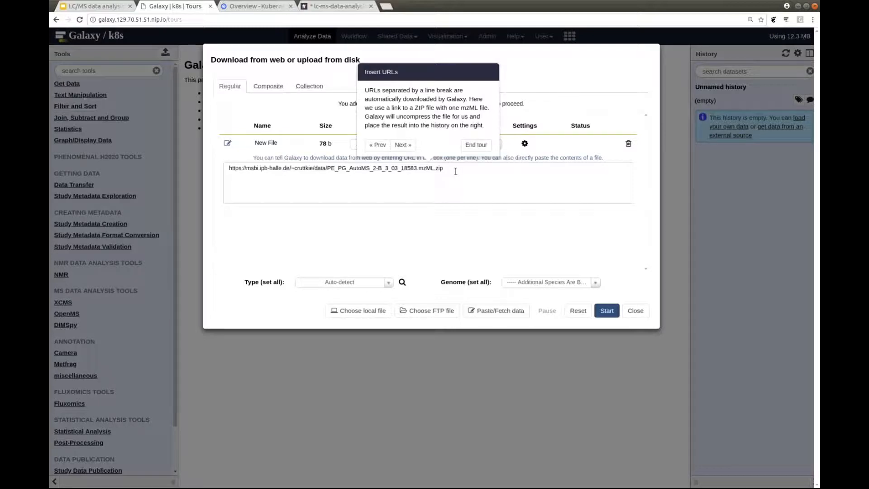
pyautogui.click(402, 145)
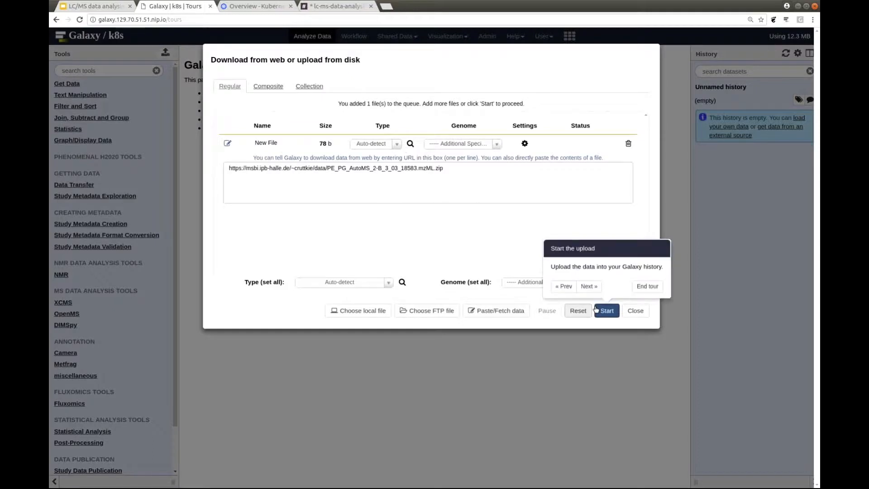
pyautogui.click(589, 286)
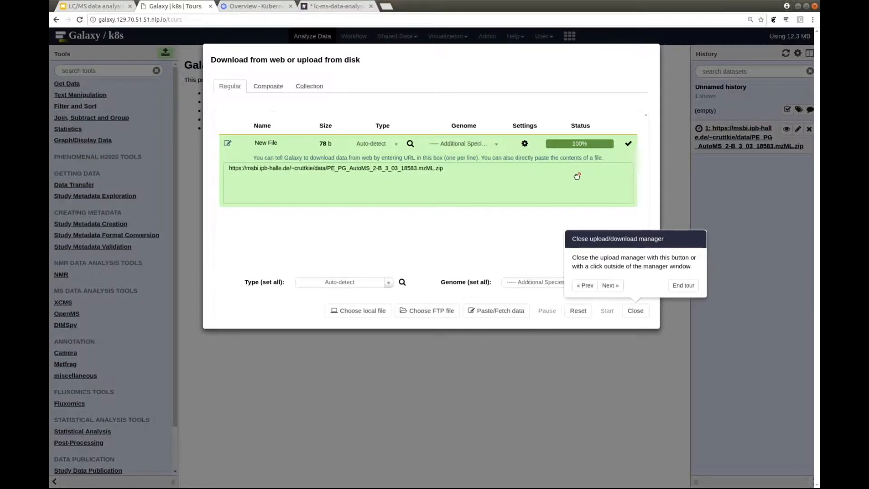
# End the tour, bring up and dismiss the local file chooser, and close the upload manager.
pyautogui.click(688, 285)
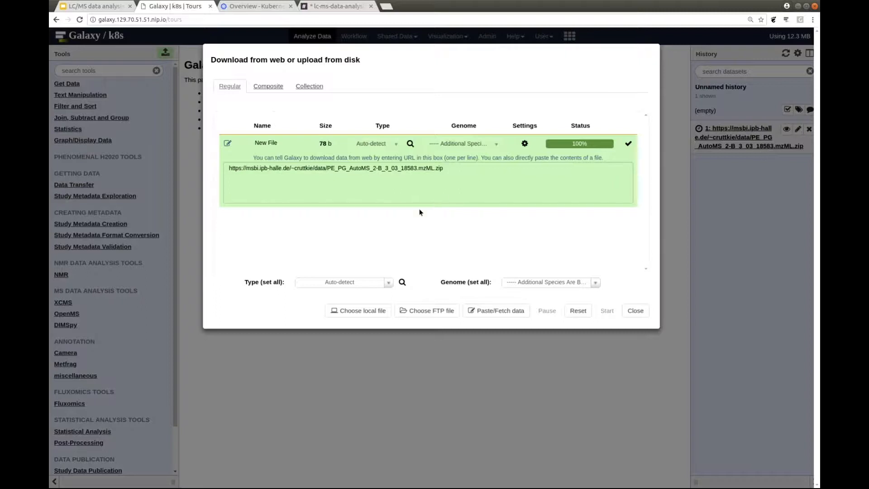
pyautogui.click(362, 312)
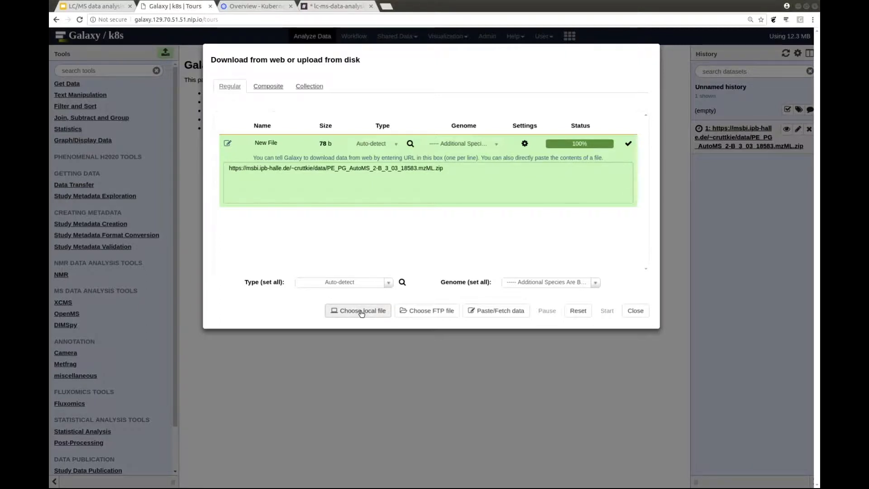
pyautogui.click(199, 60)
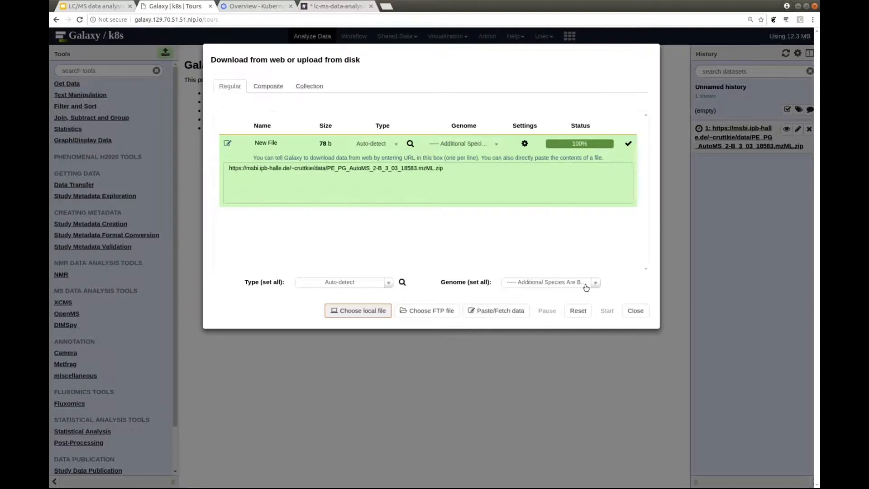
pyautogui.click(635, 311)
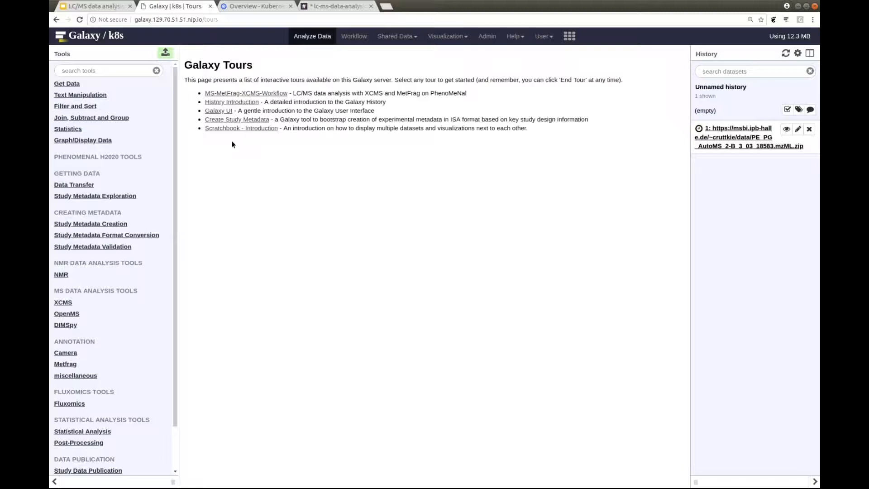
# Search the tools for "metabolights".
pyautogui.click(128, 70)
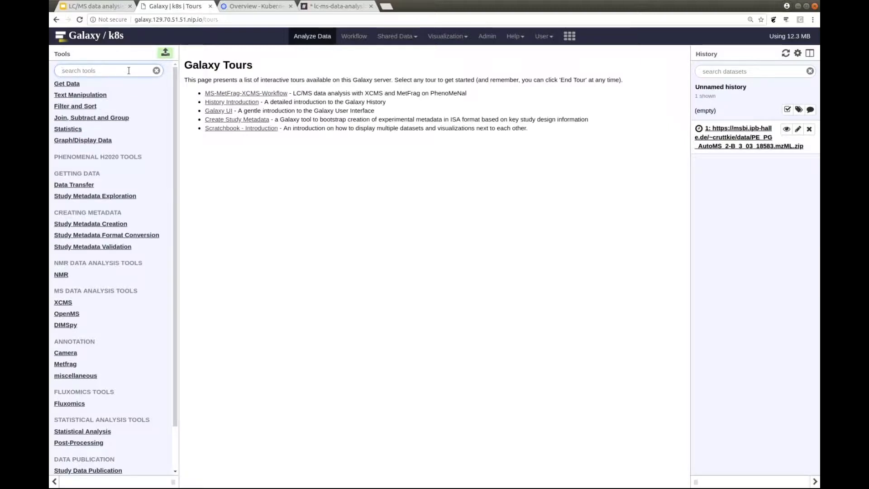
pyautogui.write('m')
pyautogui.write('e')
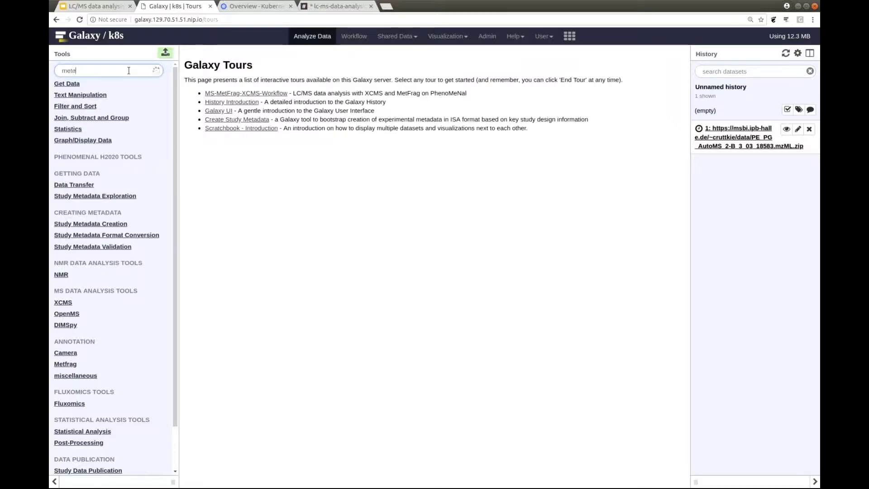
pyautogui.press('BackSpace')
pyautogui.write('abolights')
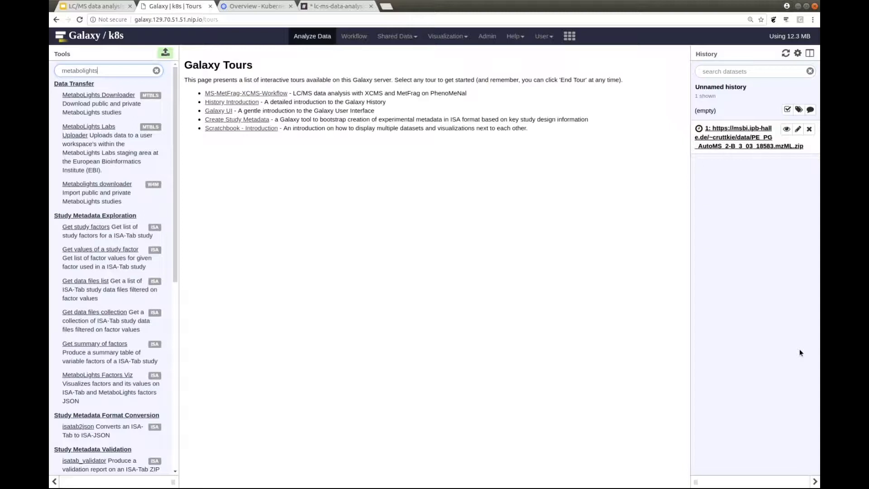
pyautogui.hotkey('alt', 'Tab')
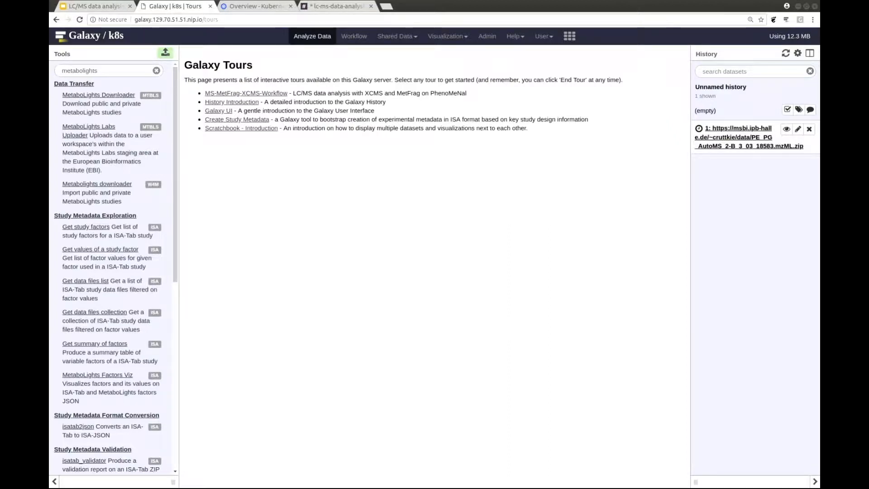
pyautogui.click(705, 276)
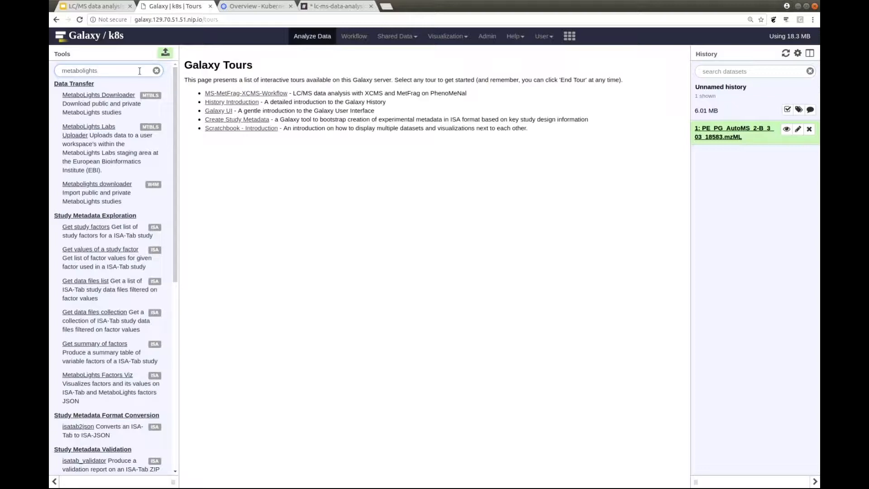
# Find the XCMS tools and run xcms-find-peaks on the uploaded mzML file with default parameters.
pyautogui.hotkey('ctrl', 'a')
pyautogui.press('BackSpace')
pyautogui.write('xcms')
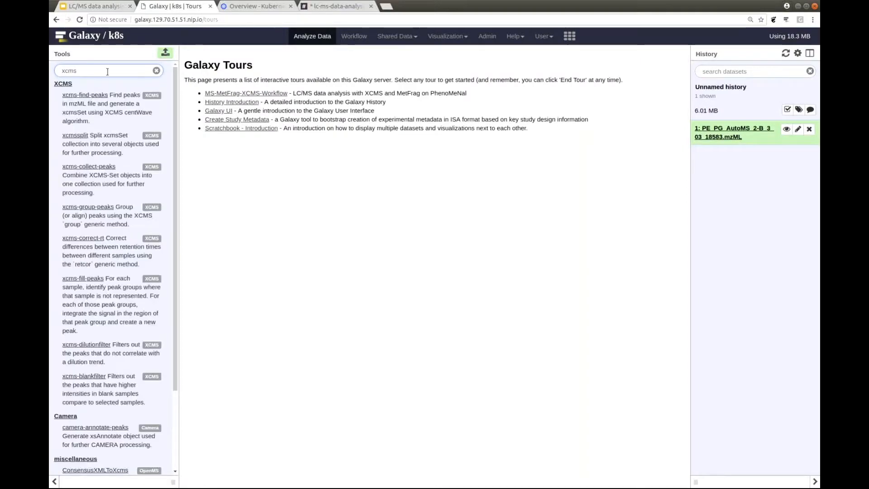
pyautogui.click(93, 95)
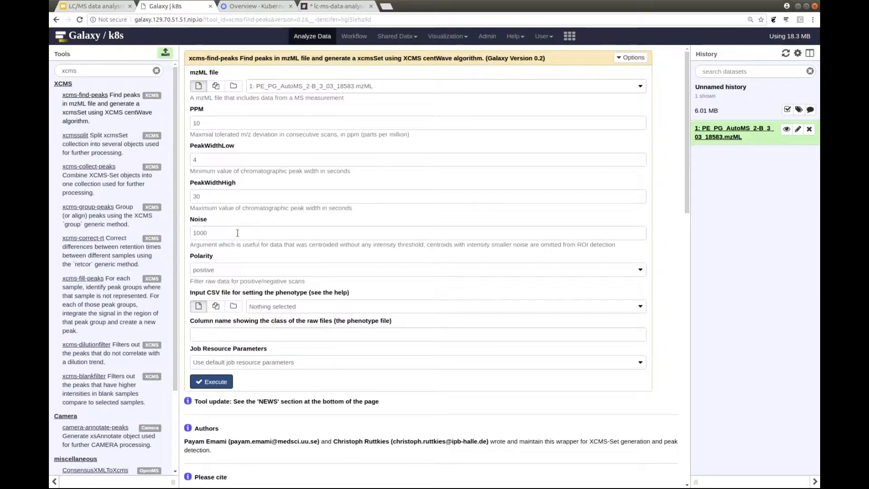
pyautogui.click(222, 383)
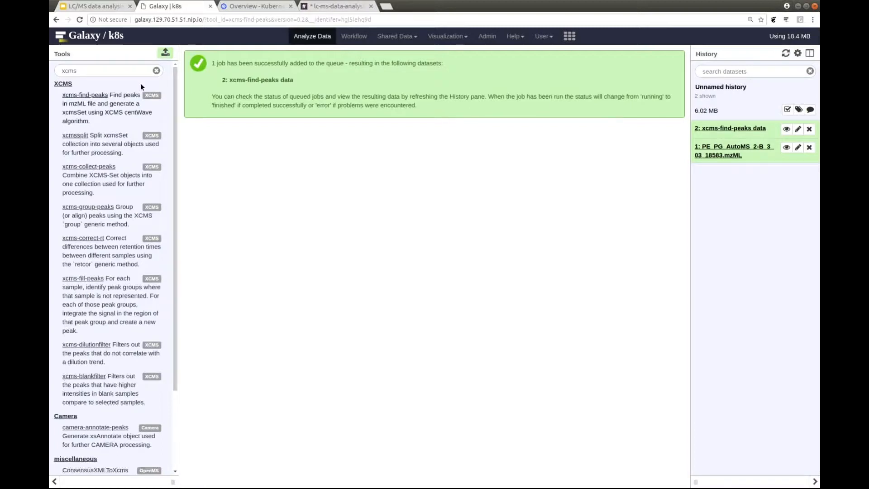
# Search the tools for "camera" and run camera-annotate-peaks on the xcms-find-peaks data.
pyautogui.doubleClick(126, 69)
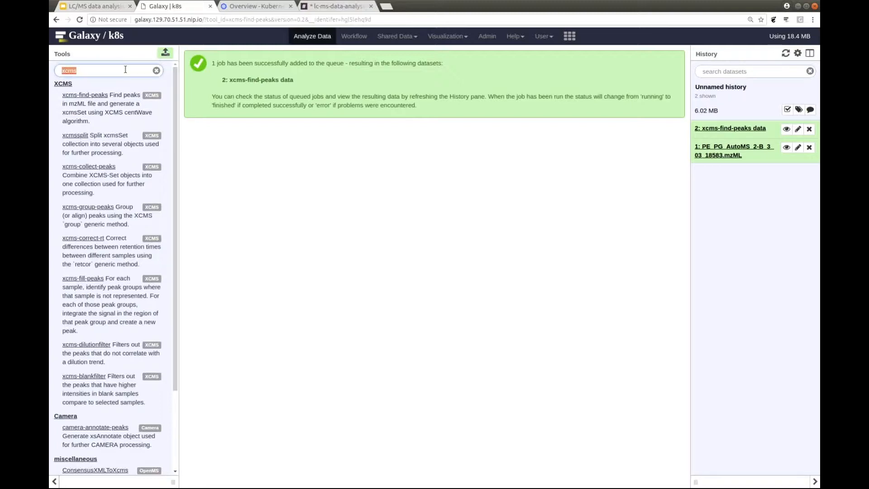
pyautogui.press('BackSpace')
pyautogui.write('camera')
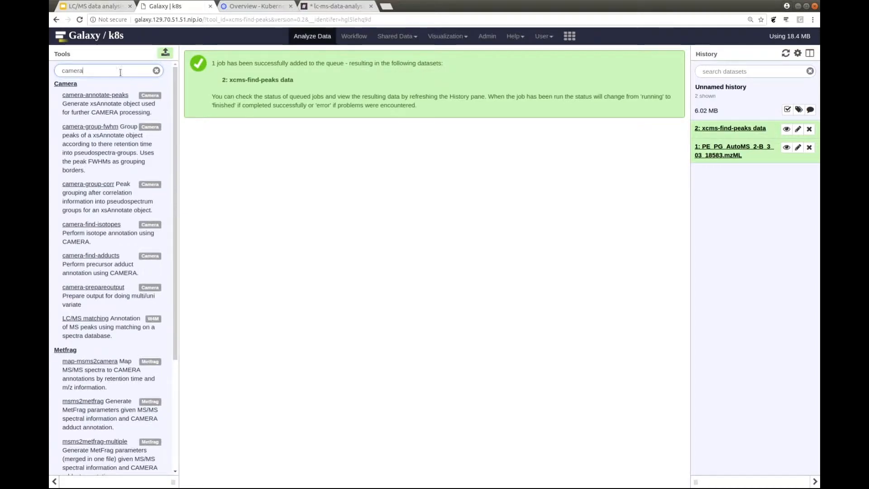
pyautogui.click(100, 95)
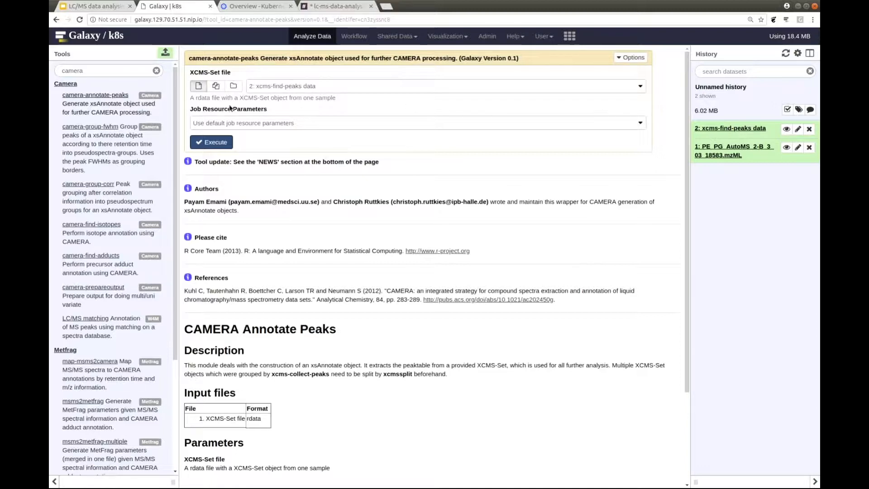
pyautogui.click(220, 143)
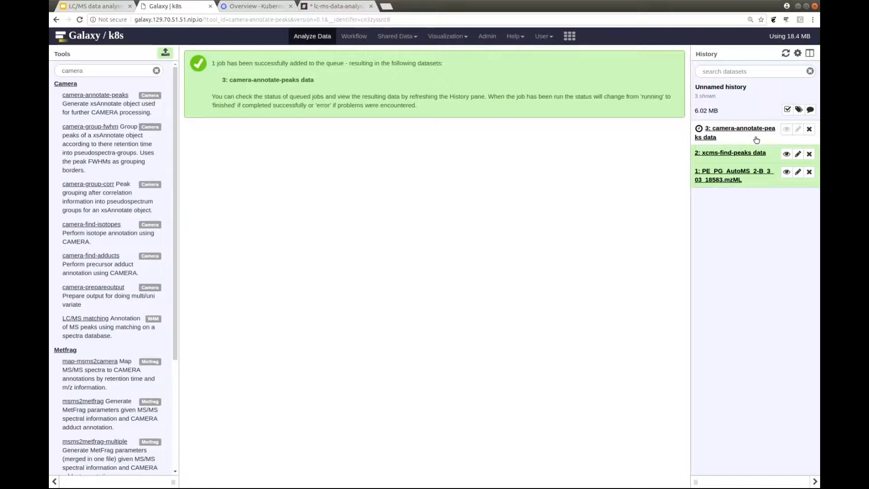
# Run camera-group-fwhm on the camera-annotate-peaks data and camera-find-adducts on the resulting grouped data, both with default parameters.
pyautogui.click(104, 130)
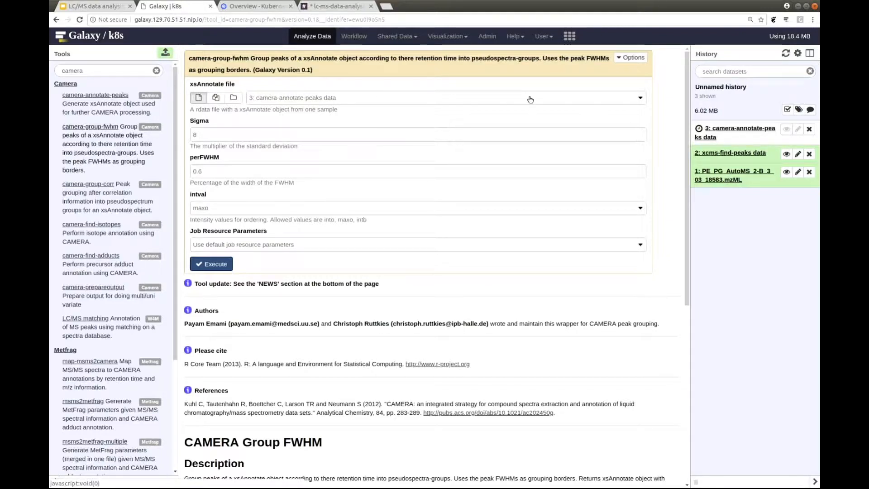
pyautogui.click(219, 265)
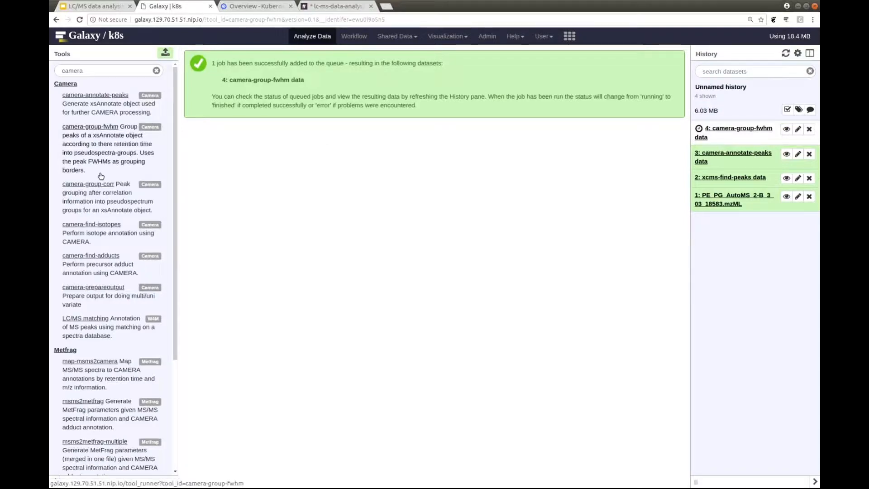
pyautogui.click(104, 254)
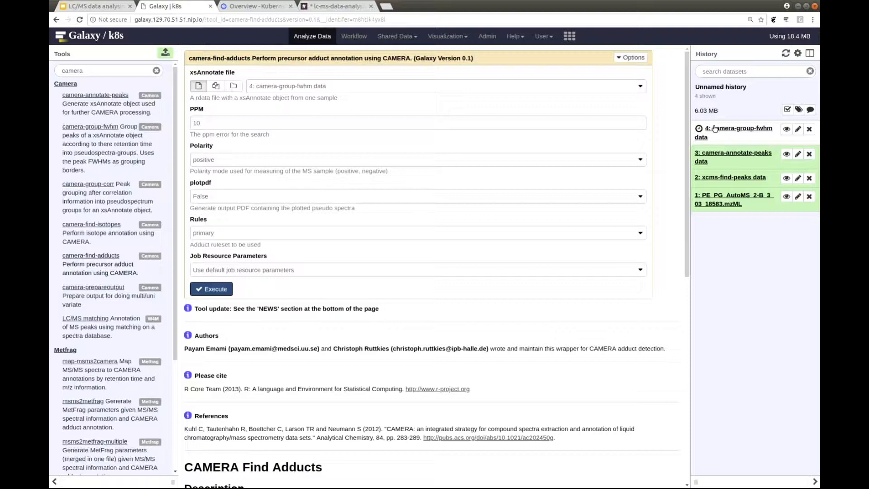
pyautogui.click(223, 287)
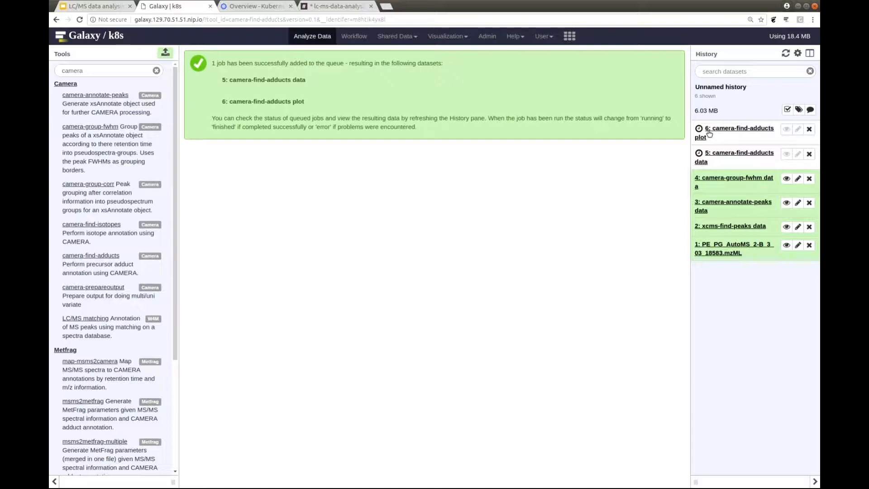
# Search the tools for "msnbase" and run msnbase-read-msms on the uploaded mzML file.
pyautogui.doubleClick(126, 71)
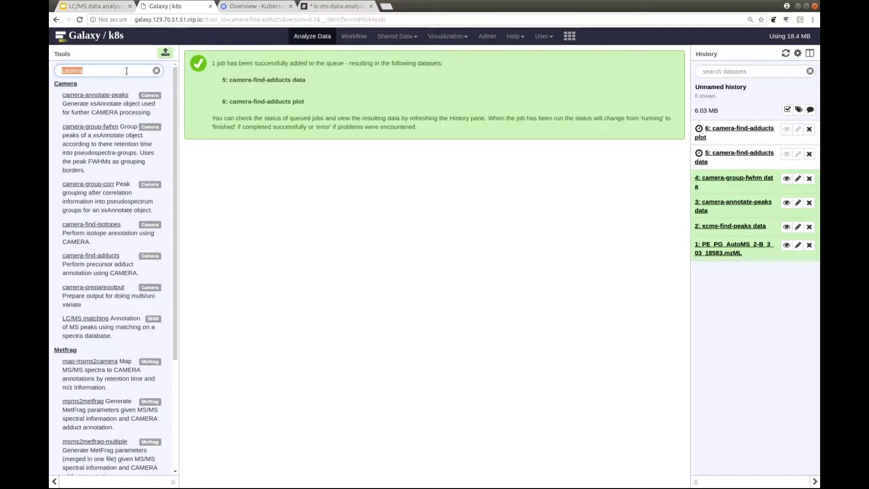
pyautogui.write('msn')
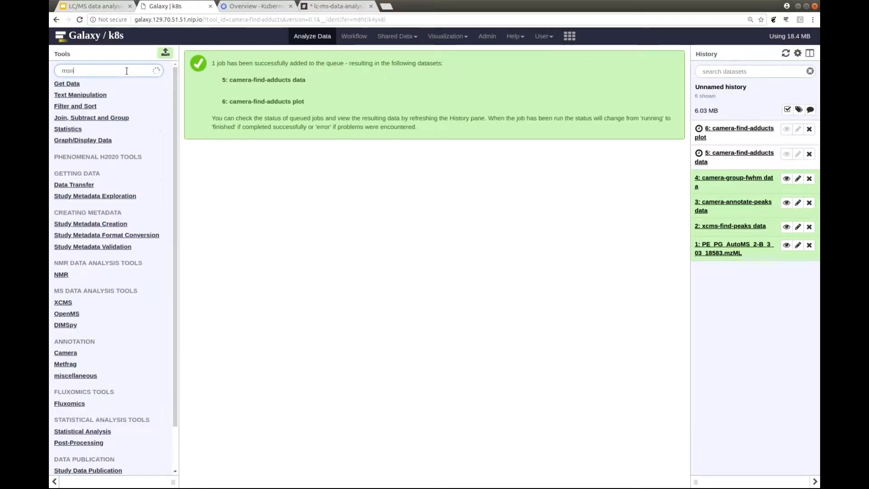
pyautogui.write('base')
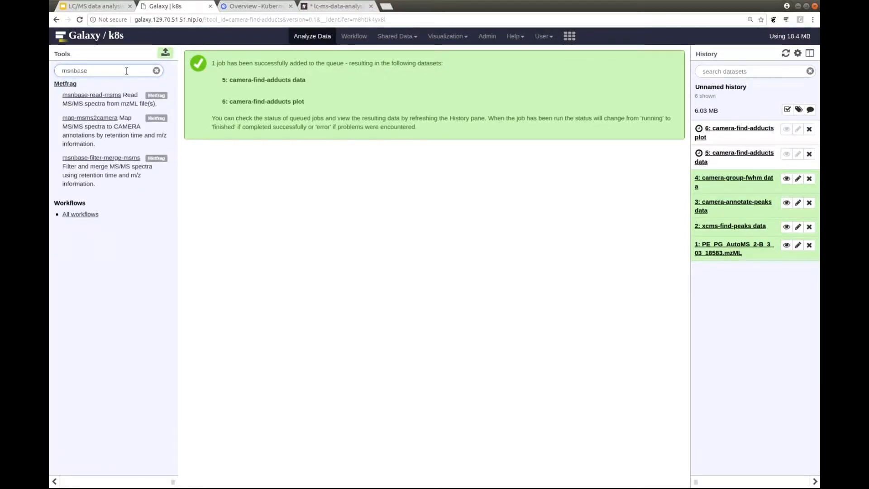
pyautogui.click(100, 95)
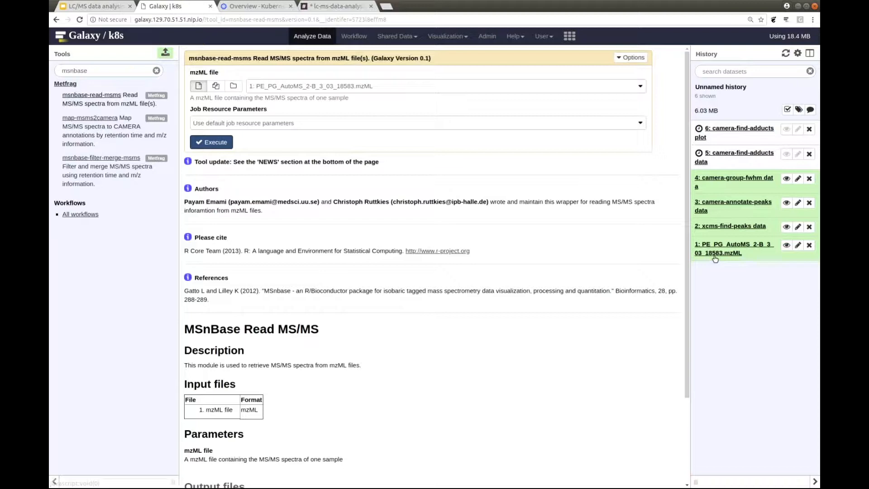
pyautogui.click(213, 142)
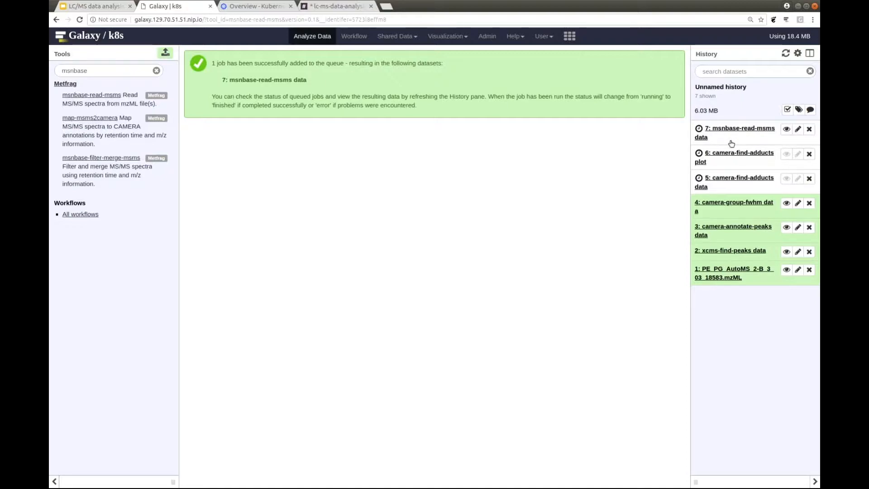
# Run map-msms2camera on the camera-find-adducts data and msnbase-read-msms data with the default PPM and RT tolerances.
pyautogui.click(100, 120)
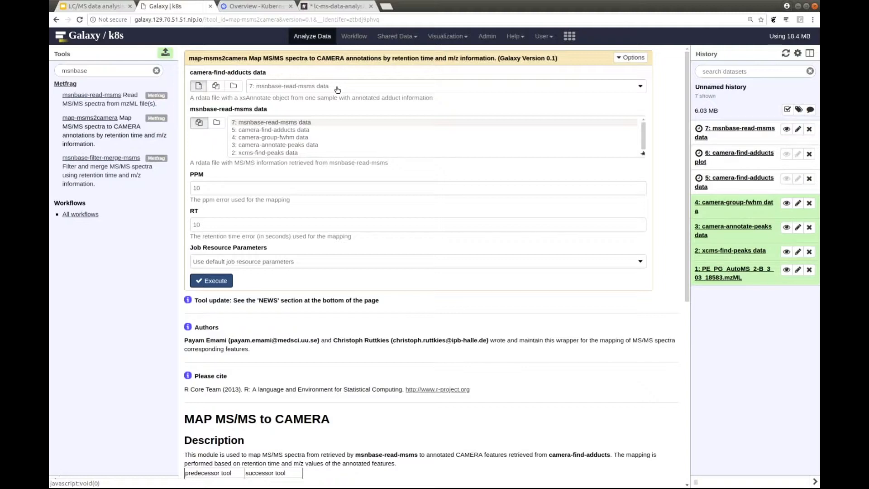
pyautogui.click(252, 131)
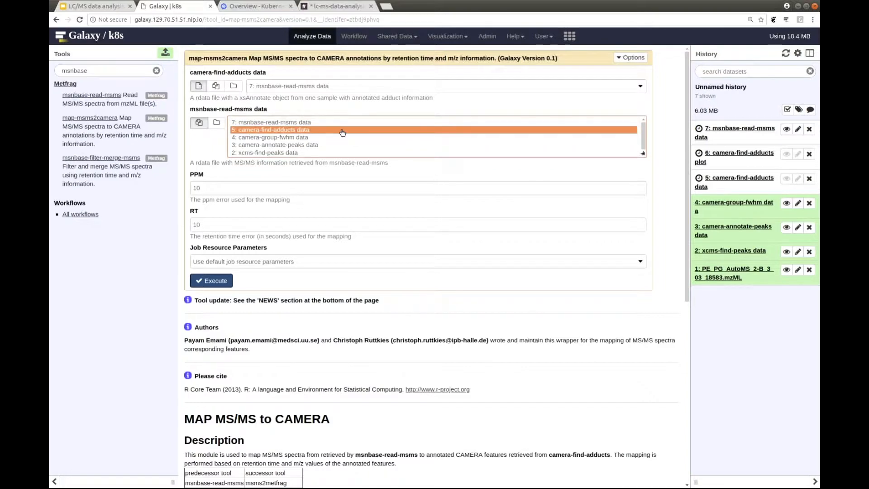
pyautogui.click(210, 281)
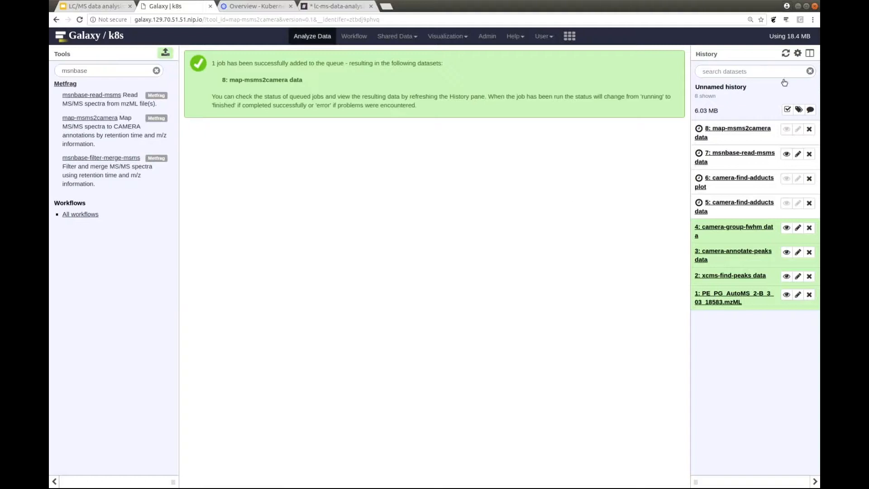
# Extract a workflow from the current history with all listed tools included and open it in the workflow editor.
pyautogui.click(798, 54)
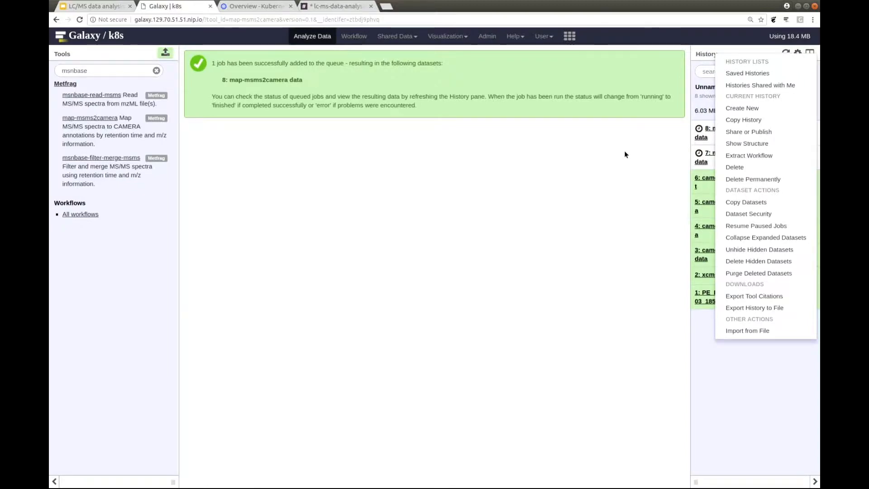
pyautogui.click(749, 155)
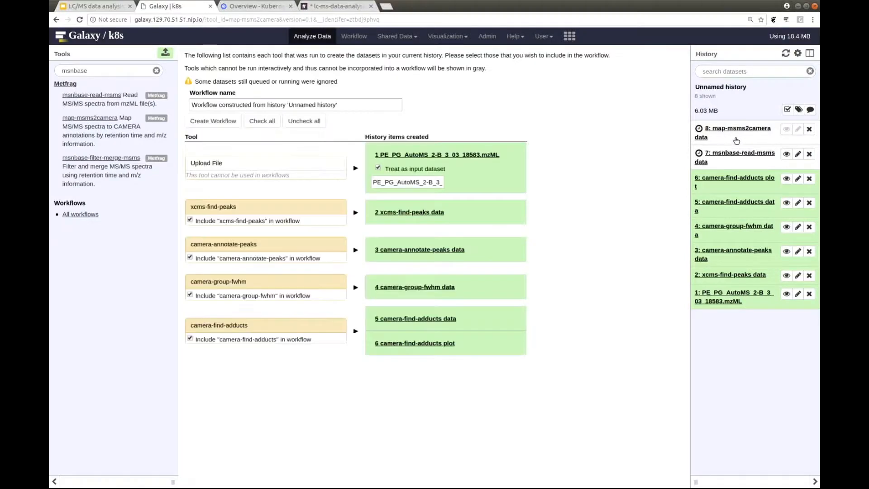
pyautogui.click(213, 121)
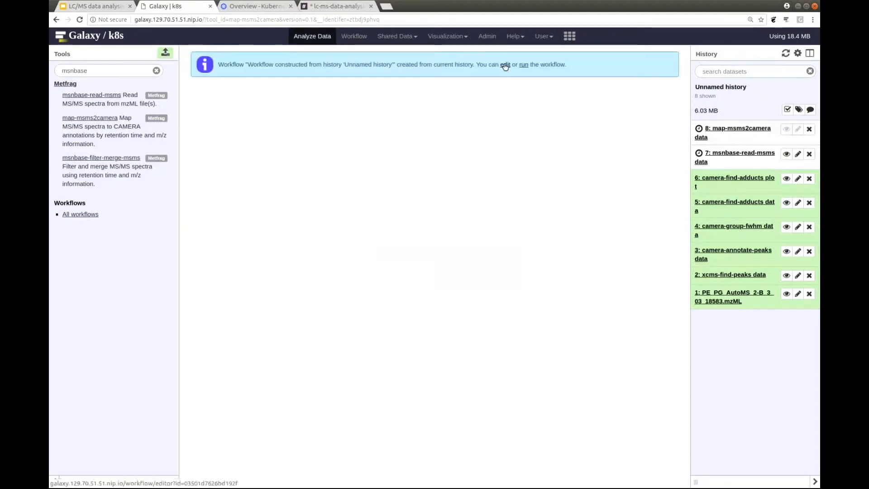
pyautogui.click(505, 65)
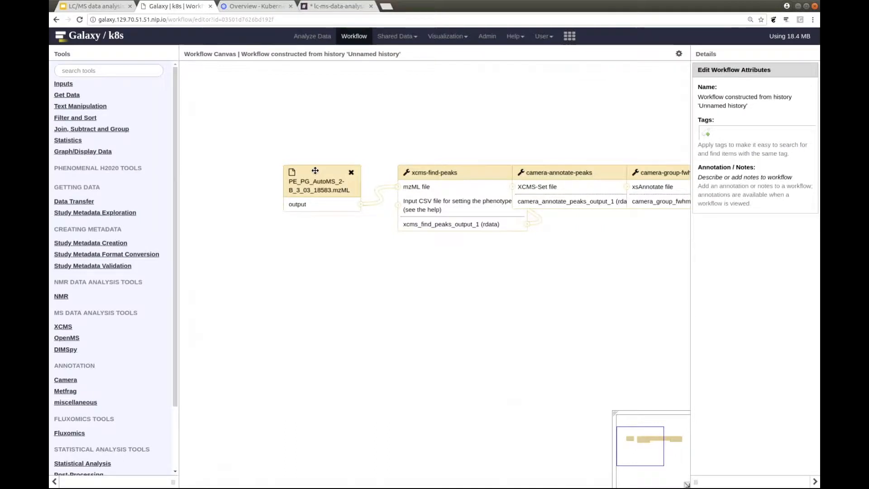
# Spread the input dataset, xcms-find-peaks and the three CAMERA nodes into a non-overlapping descending chain on the workflow canvas.
pyautogui.moveTo(315, 170); pyautogui.dragTo(250, 104)
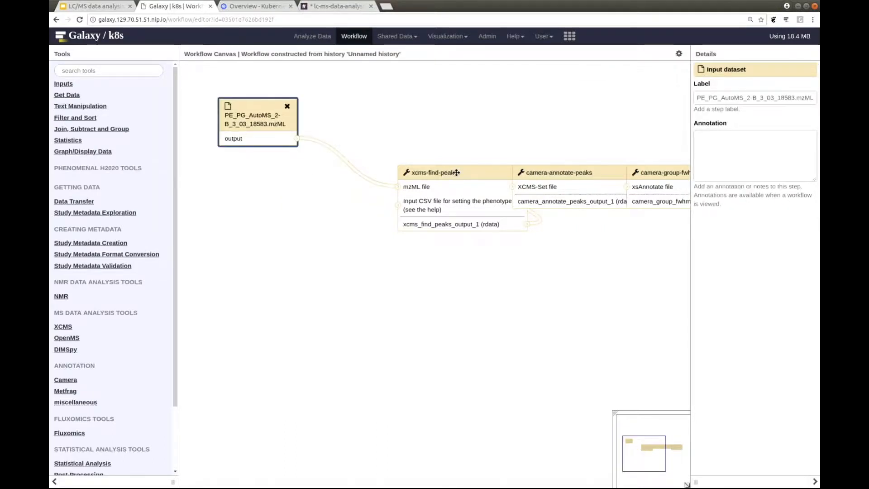
pyautogui.moveTo(457, 172); pyautogui.dragTo(383, 120)
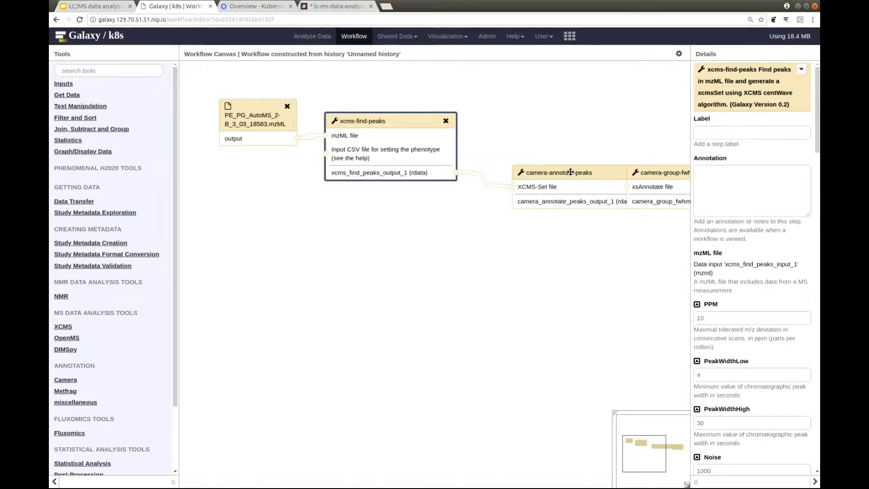
pyautogui.moveTo(576, 172); pyautogui.dragTo(545, 135)
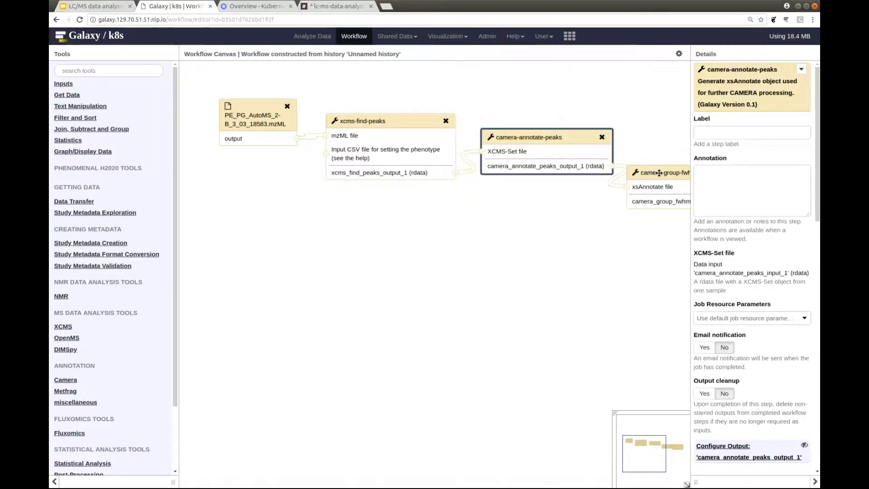
pyautogui.moveTo(659, 172); pyautogui.dragTo(526, 208)
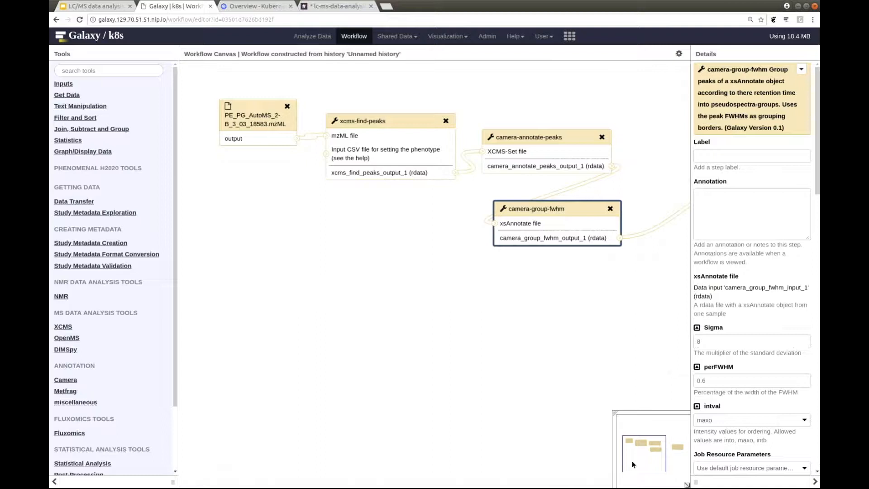
pyautogui.moveTo(632, 465); pyautogui.dragTo(654, 462)
pyautogui.moveTo(543, 196); pyautogui.dragTo(357, 305)
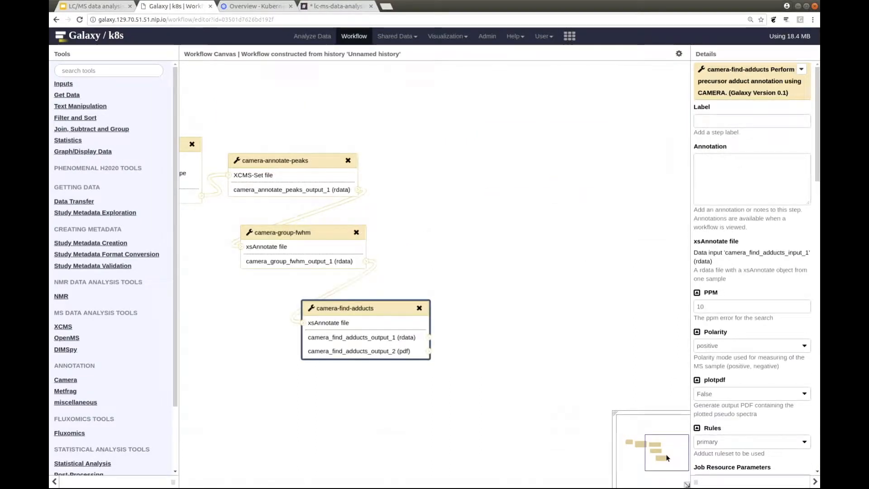
pyautogui.click(666, 455)
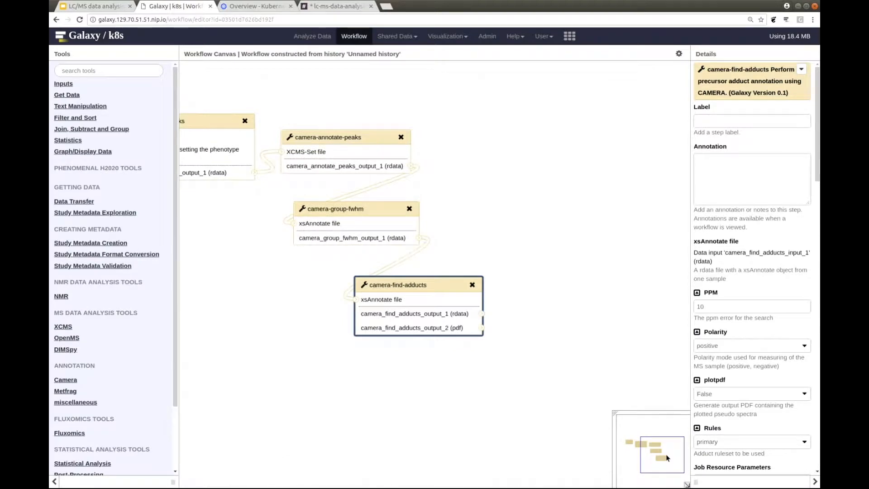
pyautogui.click(650, 452)
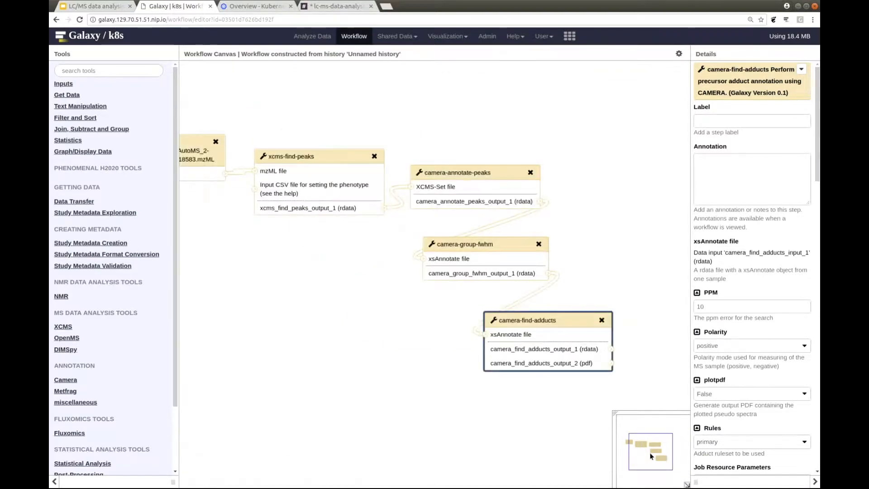
pyautogui.click(645, 454)
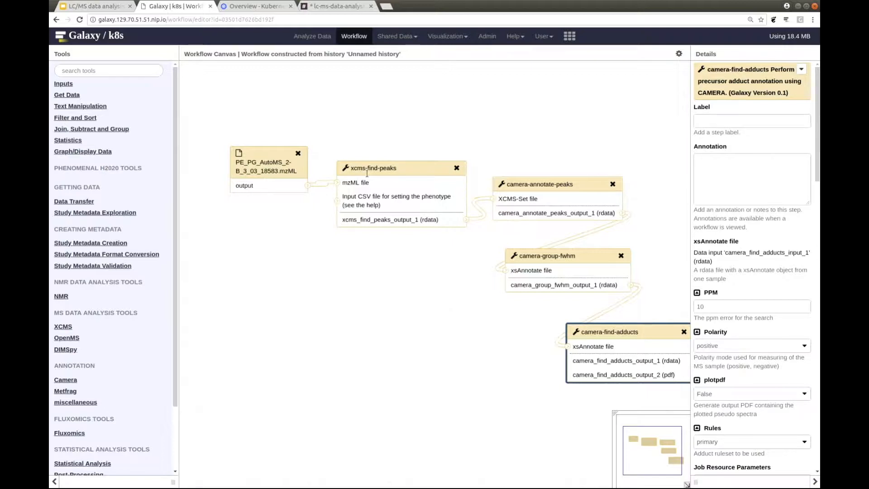
# Return to the data analysis view without saving the workflow layout and search the tools for "metfrag".
pyautogui.click(307, 40)
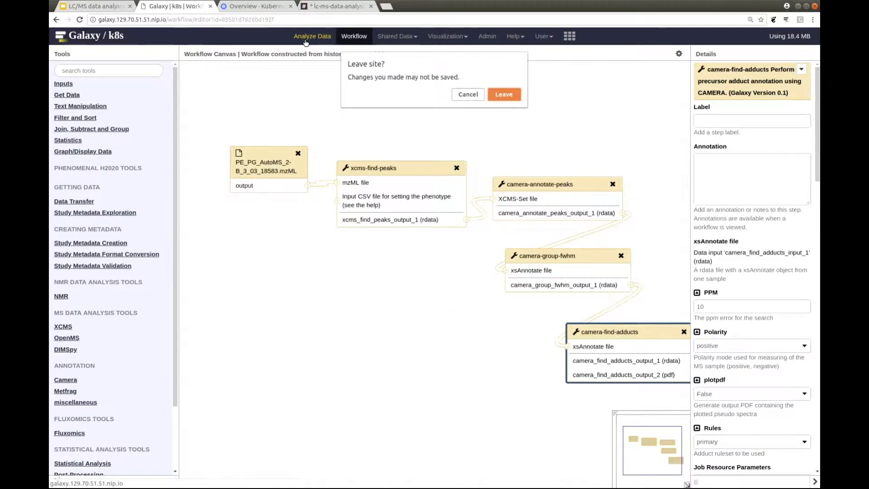
pyautogui.click(498, 93)
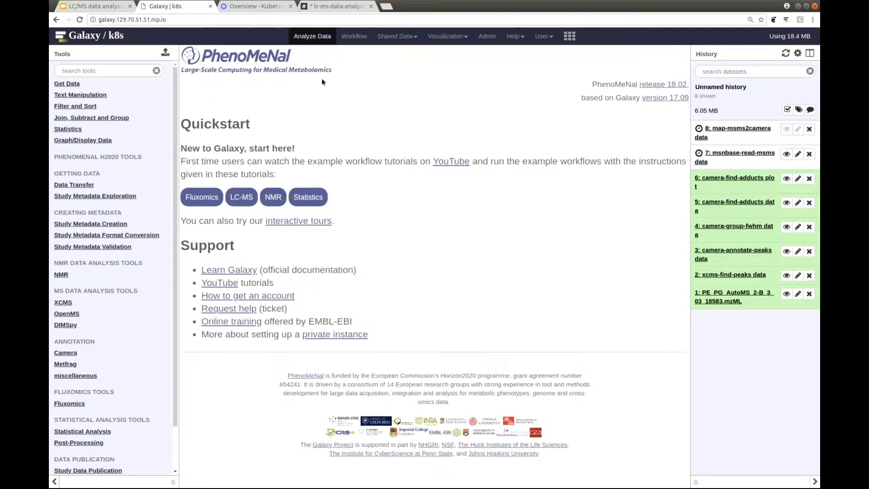
pyautogui.click(127, 70)
pyautogui.write('m')
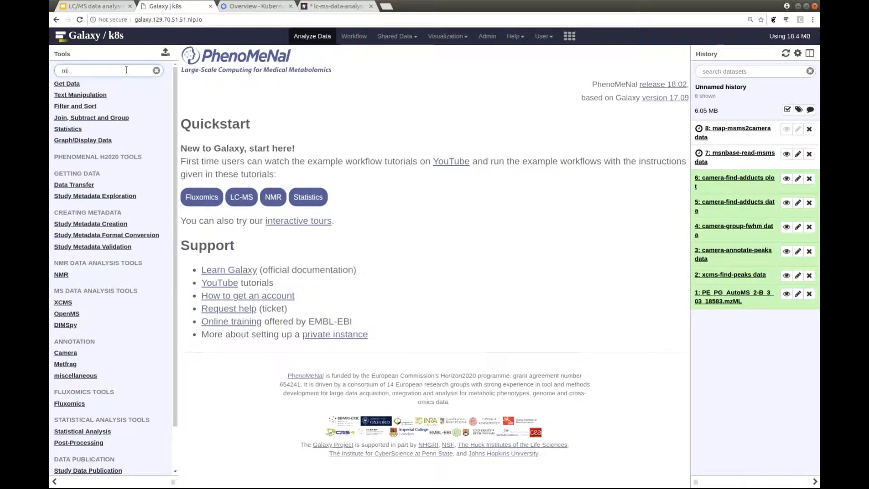
pyautogui.write('etfrag')
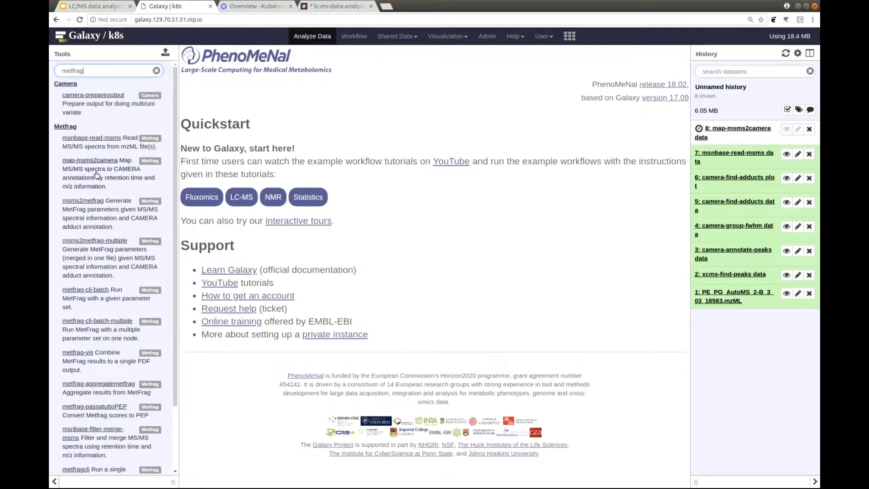
# Run msms2metfrag on the map-msms2camera data and camera-find-adducts data, keeping KEGG as the database and the other parameters at their defaults.
pyautogui.click(83, 200)
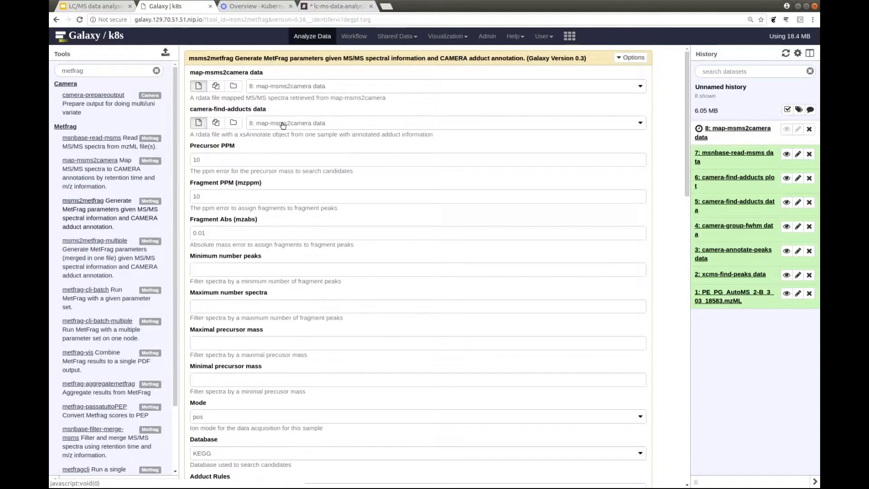
pyautogui.click(282, 124)
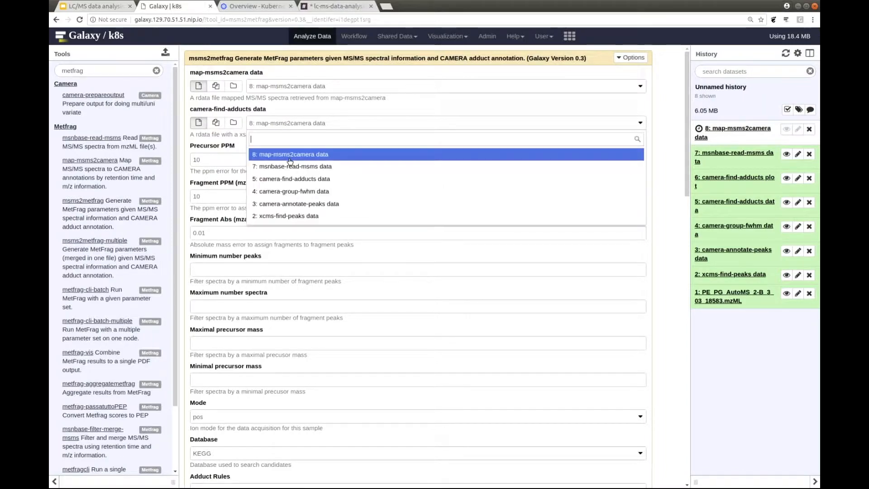
pyautogui.click(335, 180)
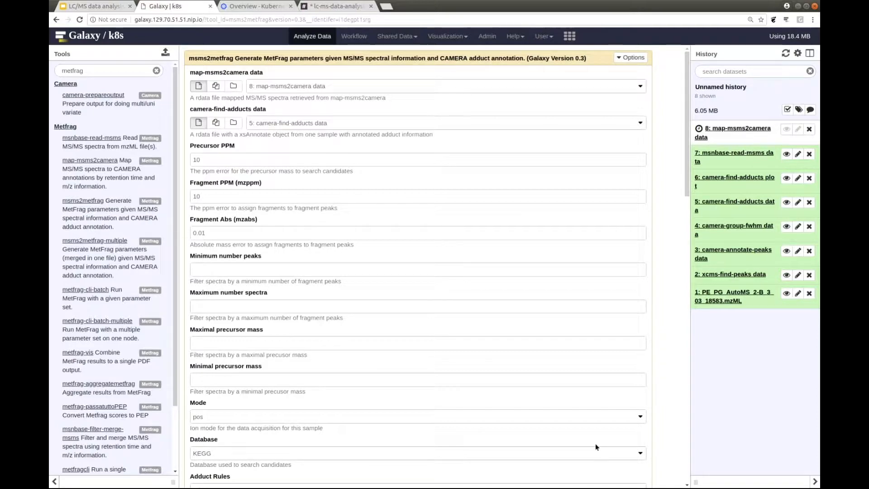
pyautogui.click(640, 454)
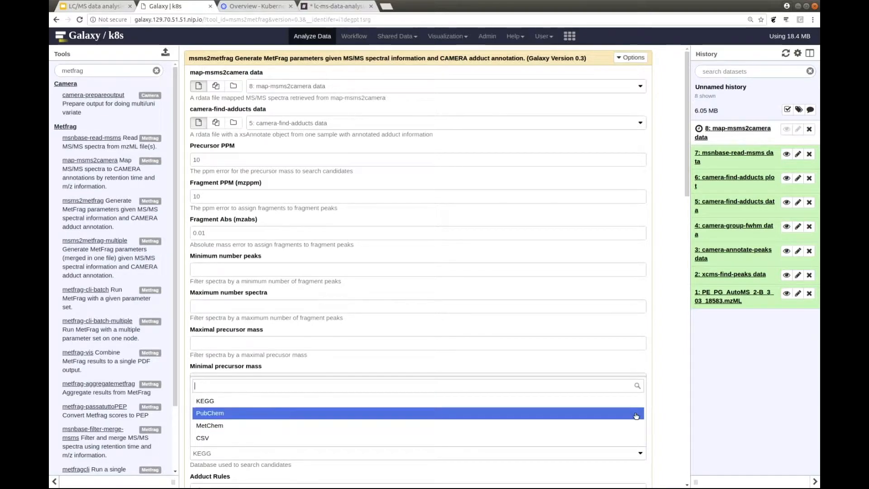
pyautogui.click(624, 362)
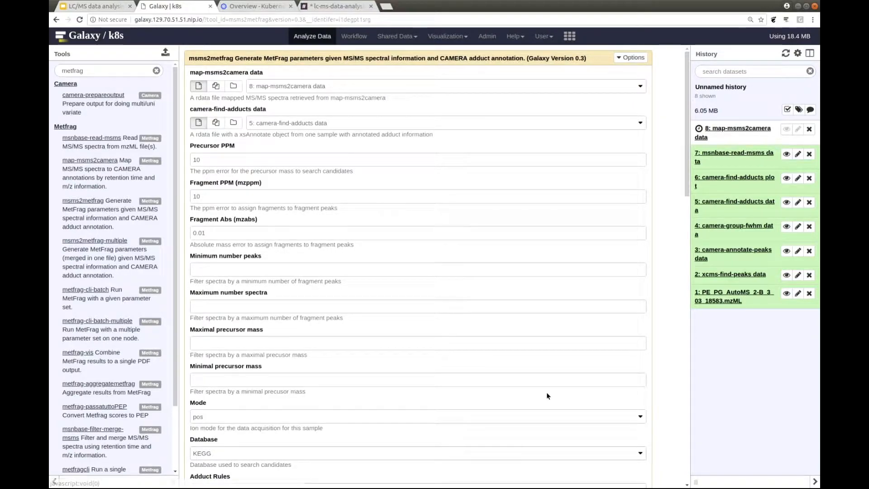
pyautogui.scroll(-3, 546, 395)
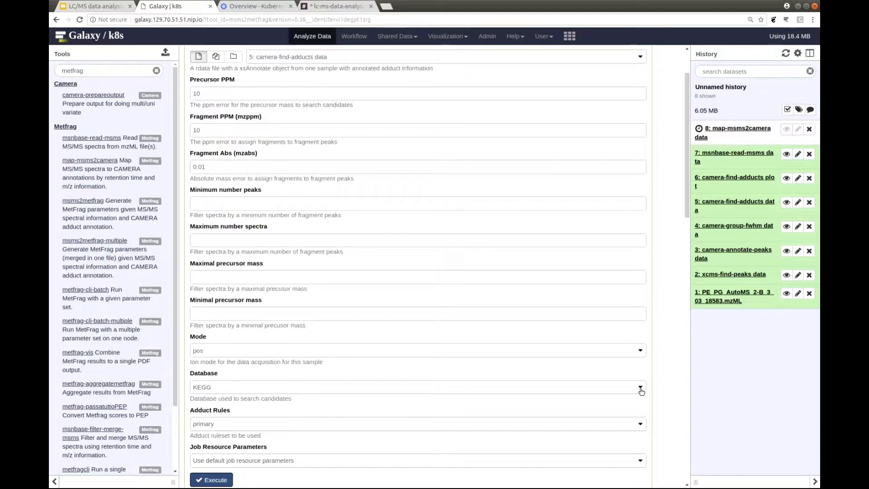
pyautogui.click(641, 391)
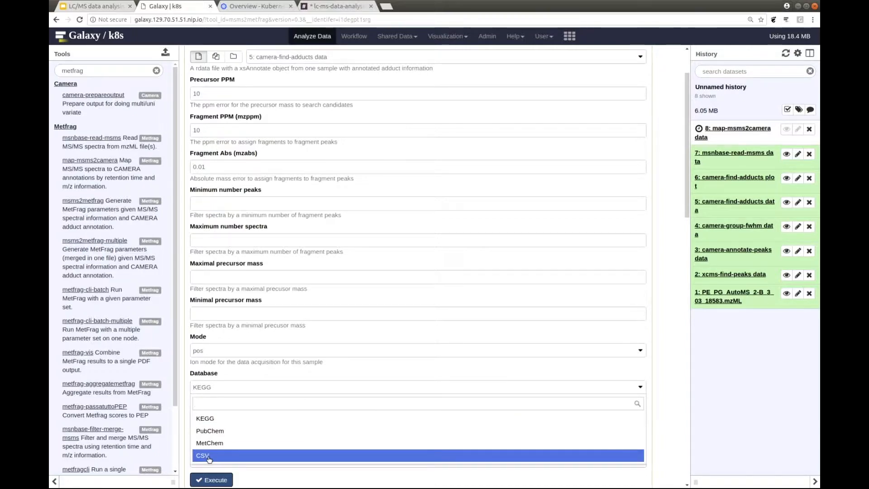
pyautogui.click(670, 411)
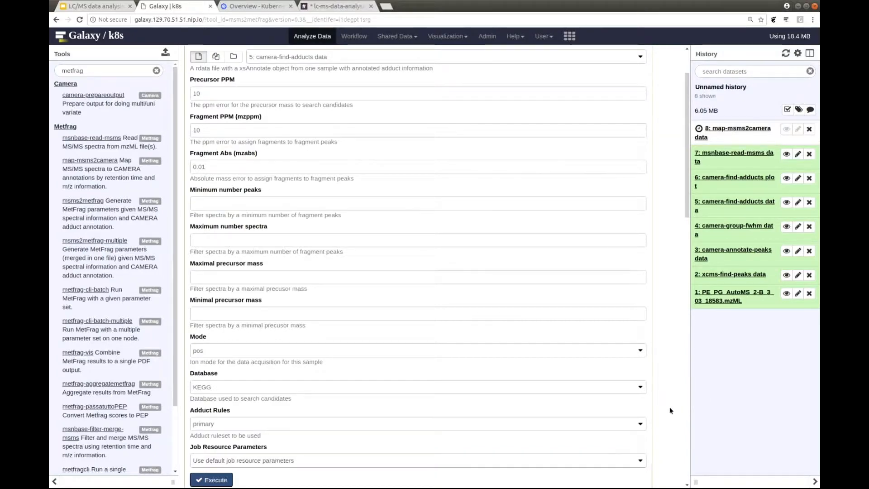
pyautogui.click(224, 482)
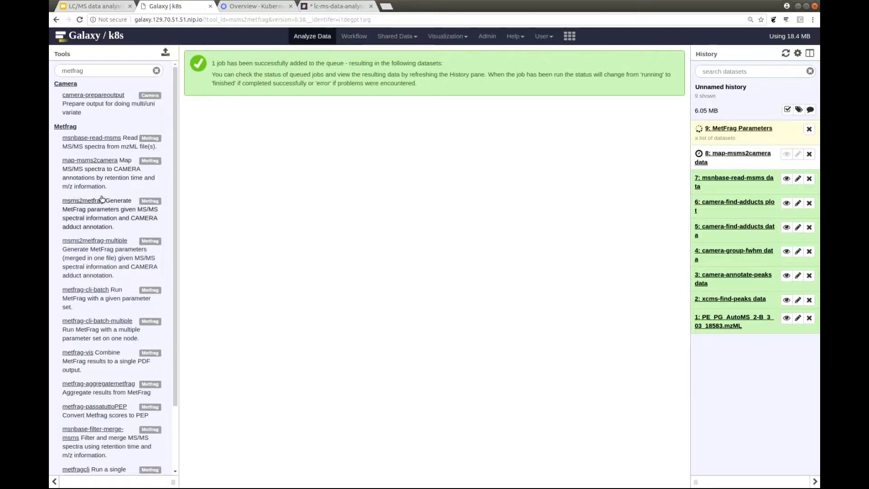
# Open the metfrag-cli-batch tool and set its MetFrag parameter file input to a dataset collection.
pyautogui.click(88, 290)
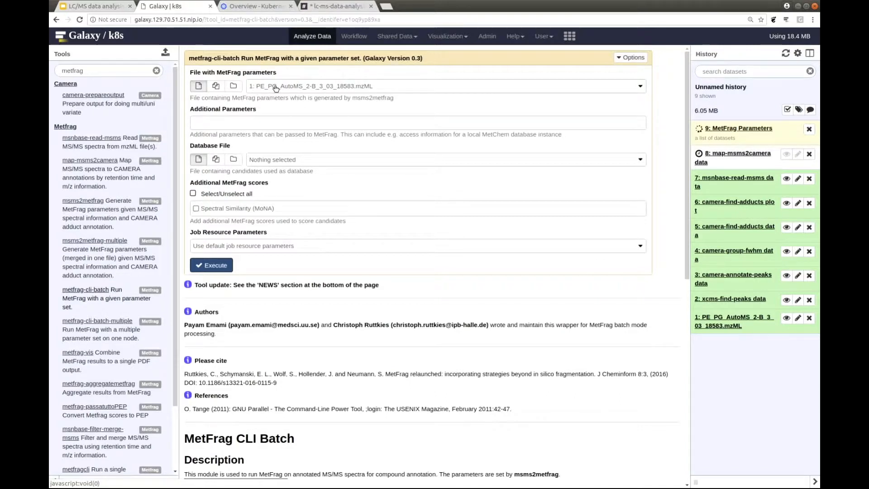
pyautogui.click(234, 87)
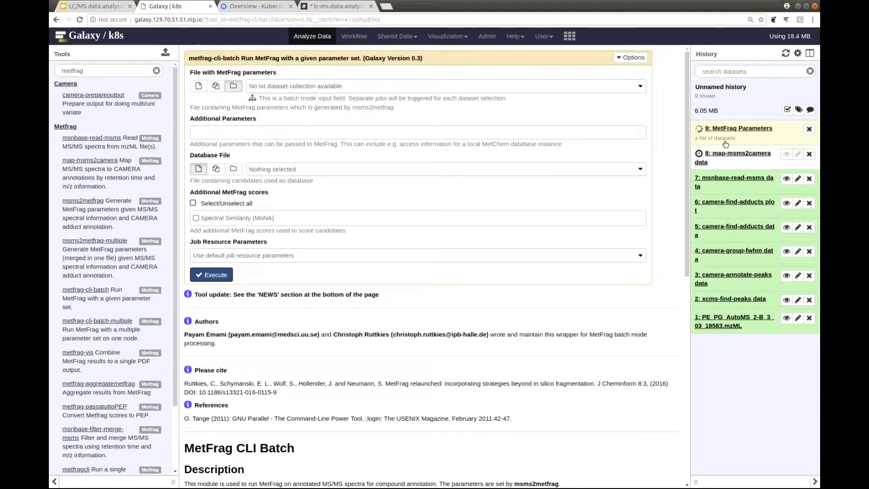
# Switch to the Google Slides deck, present it from the DEMO slide and advance to the "Add OpenMS to the mix" slide.
pyautogui.click(92, 10)
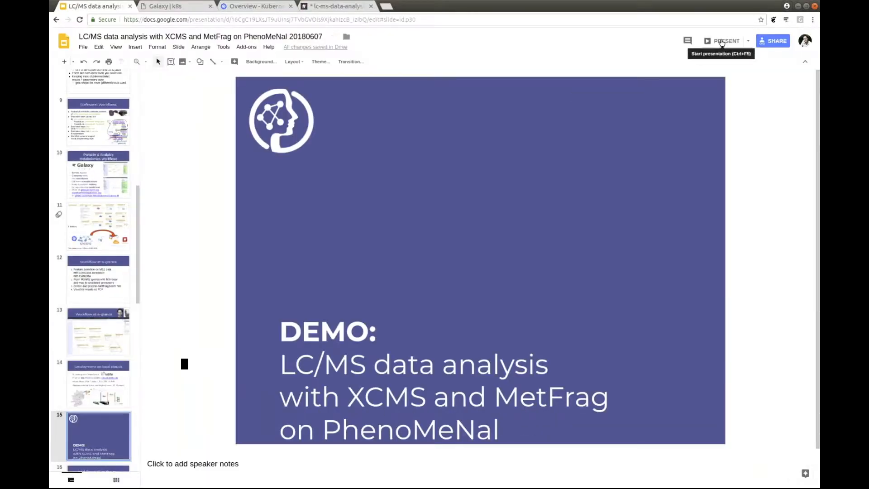
pyautogui.click(721, 42)
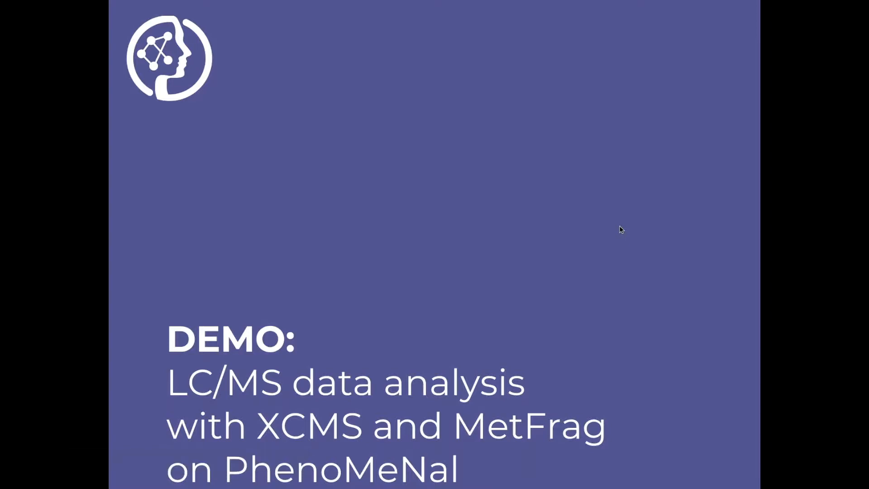
pyautogui.press('Right')
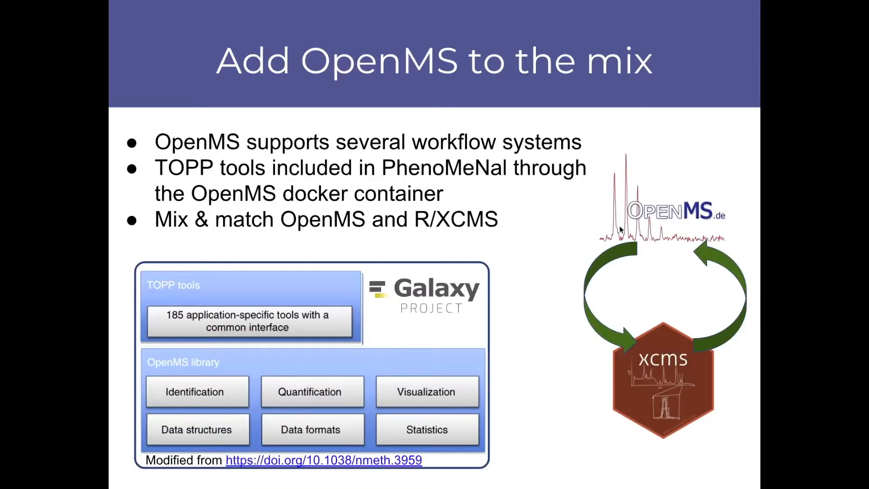
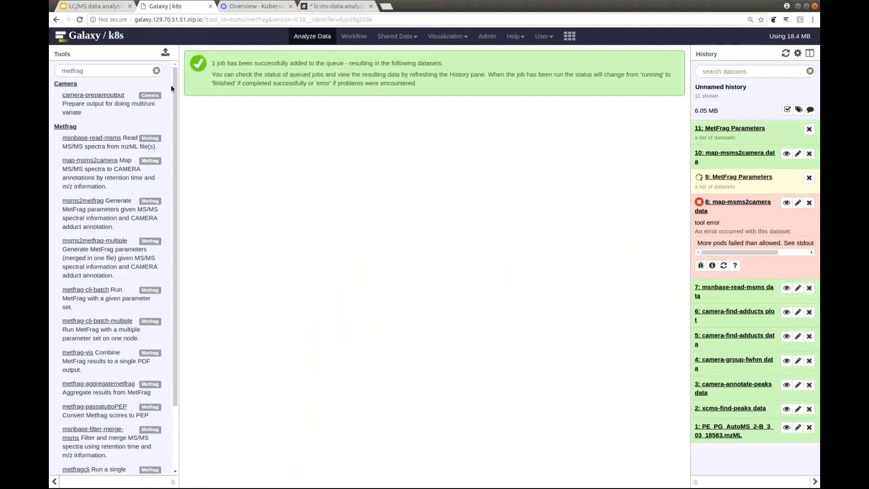
# Run metfrag-cli-batch on the "11: MetFrag Parameters" dataset collection, keeping the other parameters at their defaults.
pyautogui.click(84, 290)
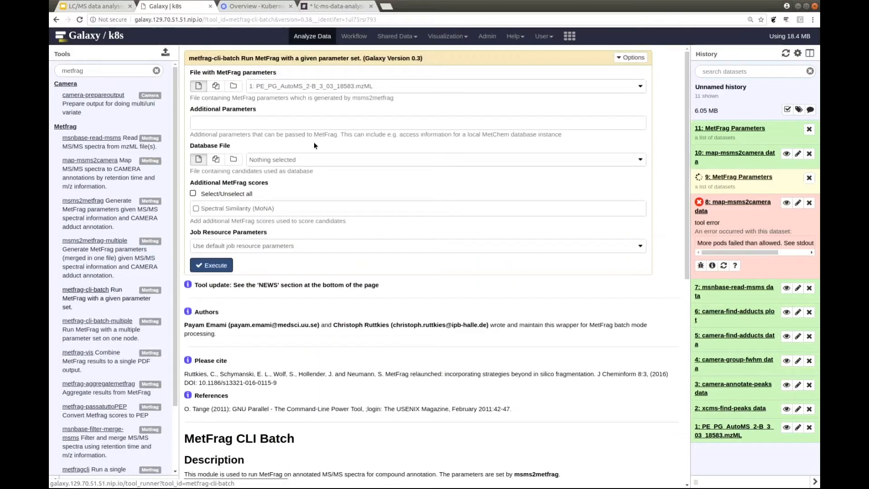
pyautogui.click(233, 86)
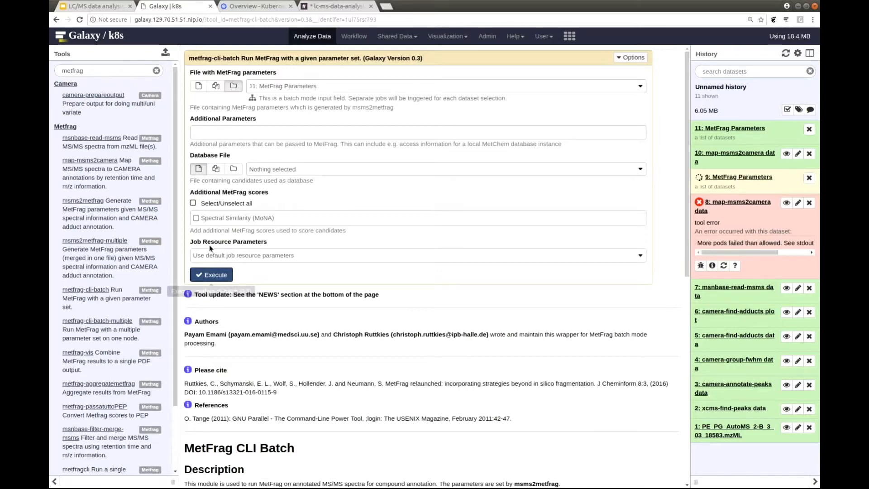
pyautogui.click(209, 275)
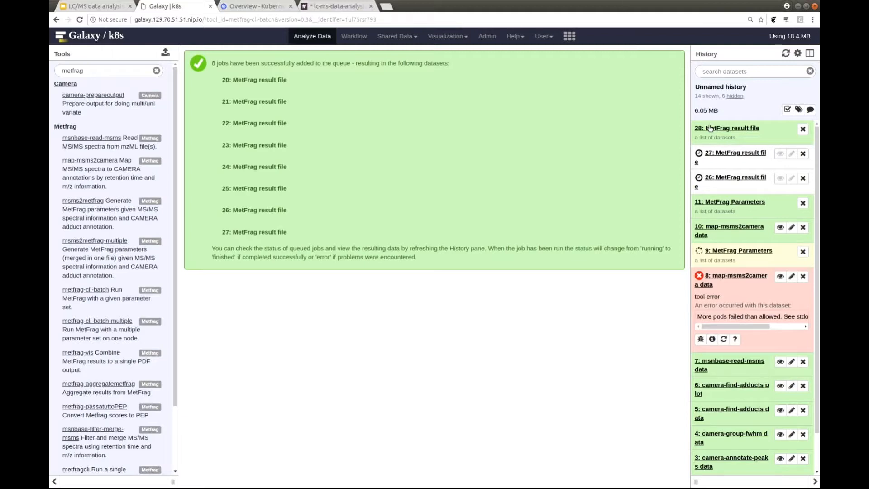
# Check the lc-ms-data-analysis channel in Slack for questions, and highlight the server's host name in the Galaxy page address.
pyautogui.click(320, 7)
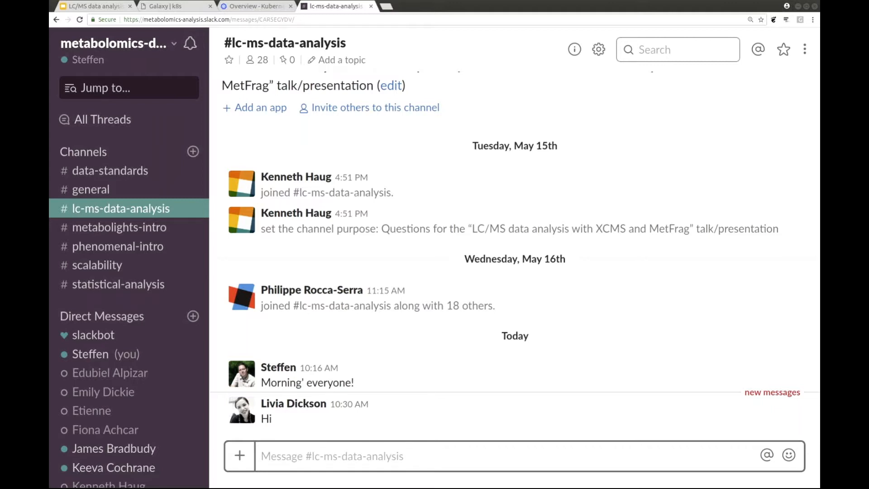
pyautogui.hotkey('alt', 'Tab')
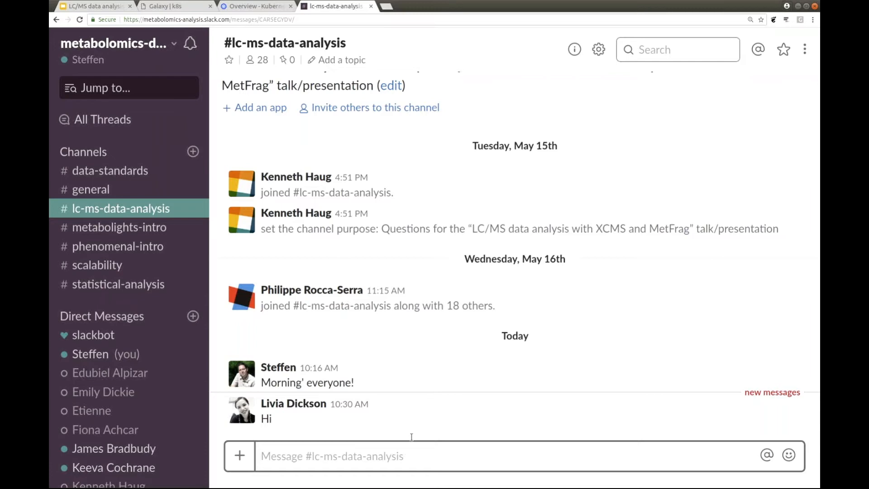
pyautogui.click(183, 9)
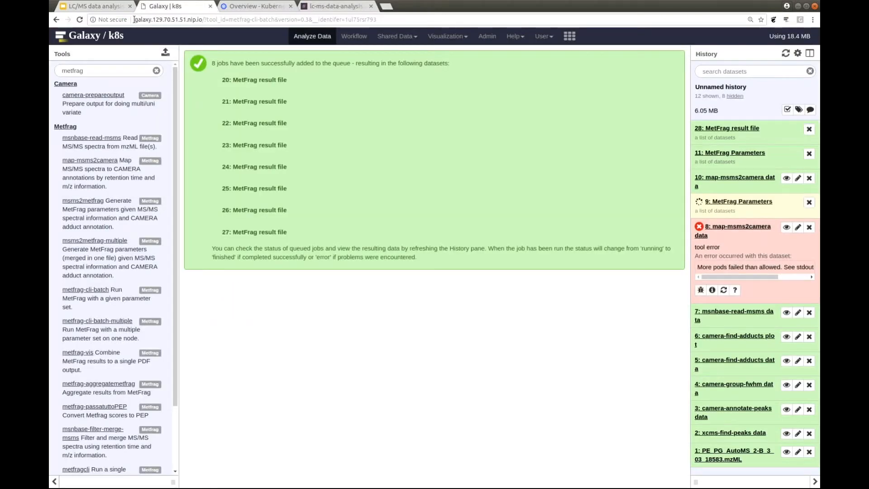
pyautogui.moveTo(134, 19); pyautogui.dragTo(203, 19)
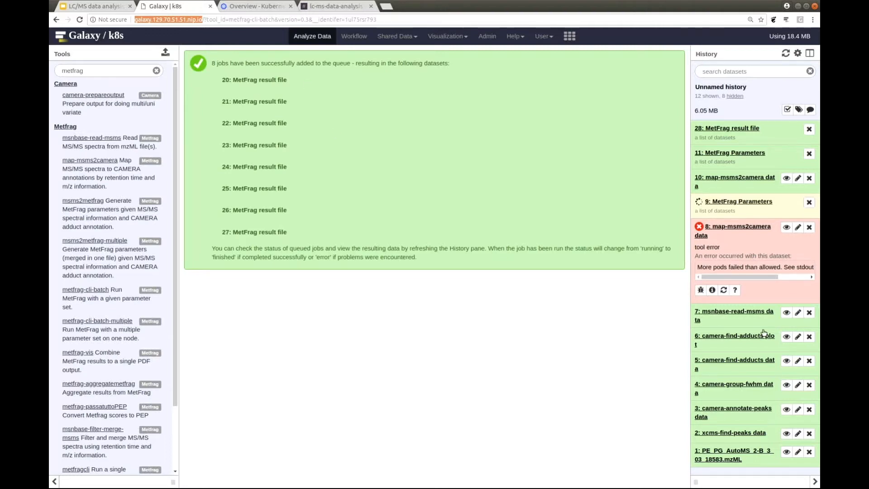
pyautogui.hotkey('alt', 'Tab')
# Run metfrag-vis on dataset collections, with "28: MetFrag result file" as results and "11: MetFrag Parameters" as parameter files.
pyautogui.click(91, 352)
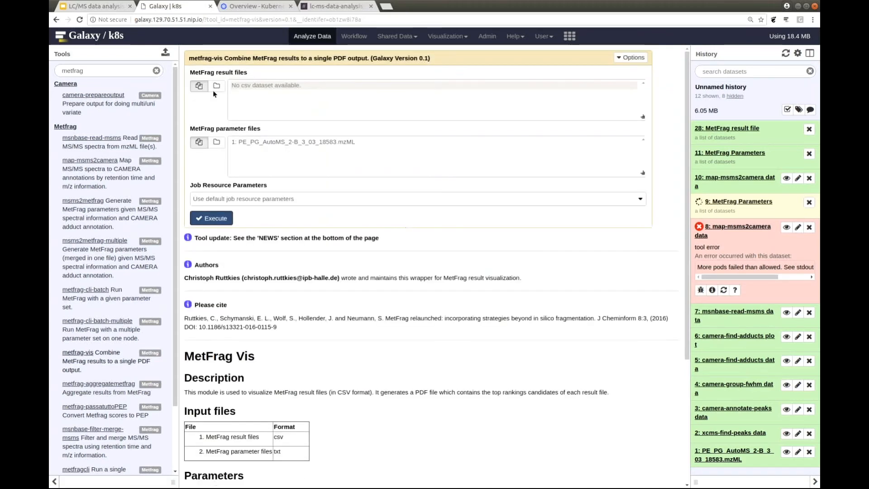
pyautogui.click(216, 86)
pyautogui.click(217, 143)
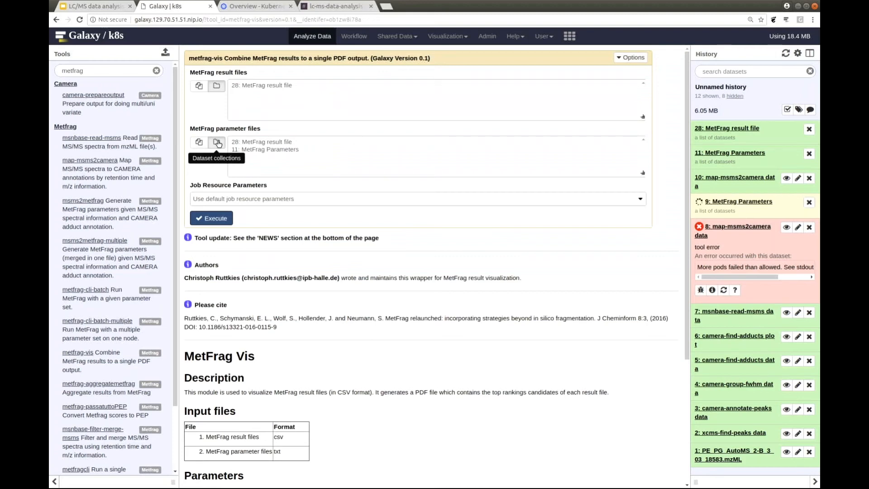
pyautogui.click(249, 150)
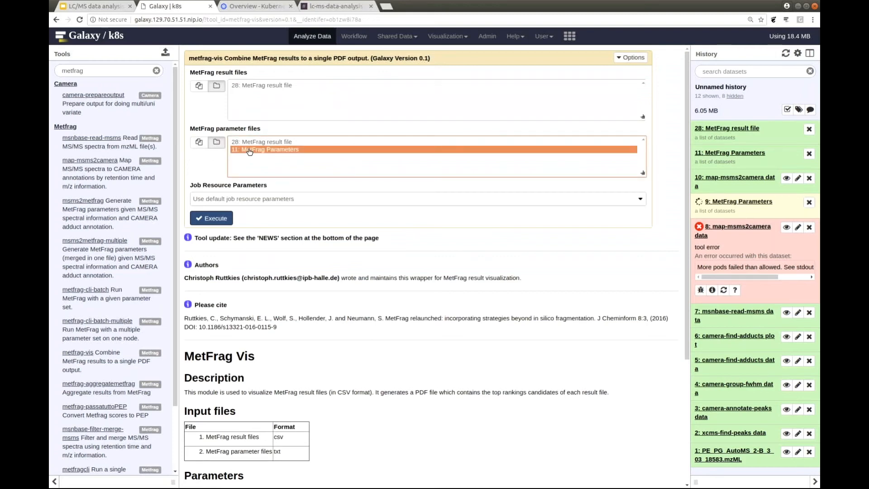
pyautogui.click(216, 219)
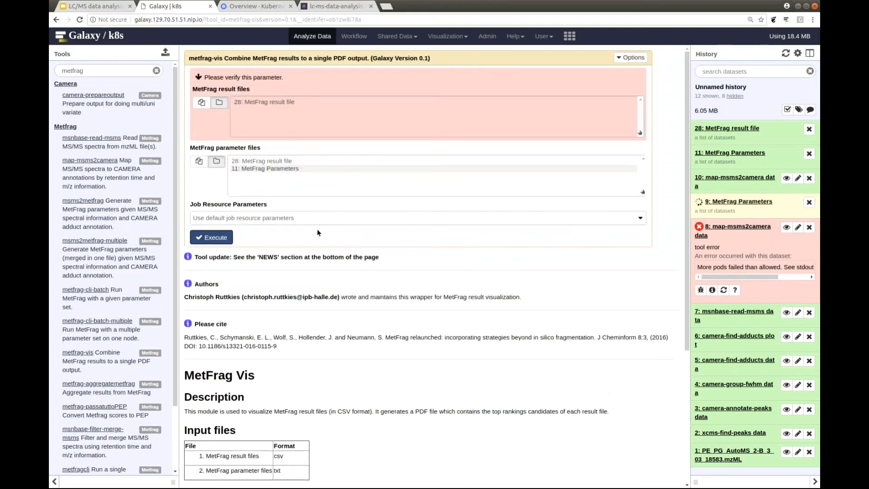
pyautogui.click(298, 104)
pyautogui.click(202, 237)
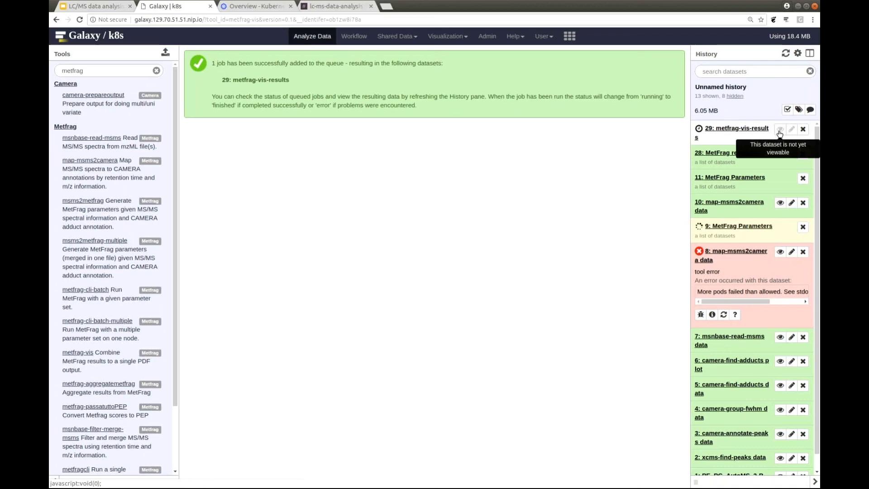
# Look for new questions in the lc-ms-data-analysis Slack channel and return to Galaxy.
pyautogui.click(337, 7)
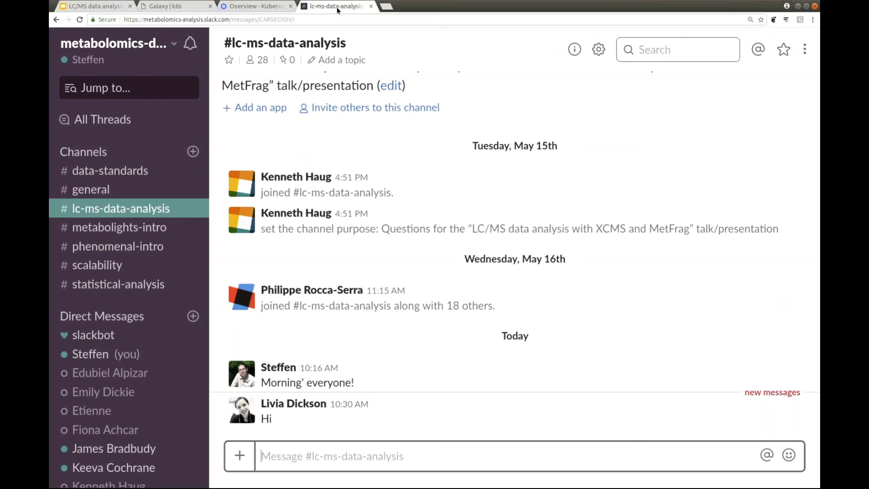
pyautogui.click(183, 6)
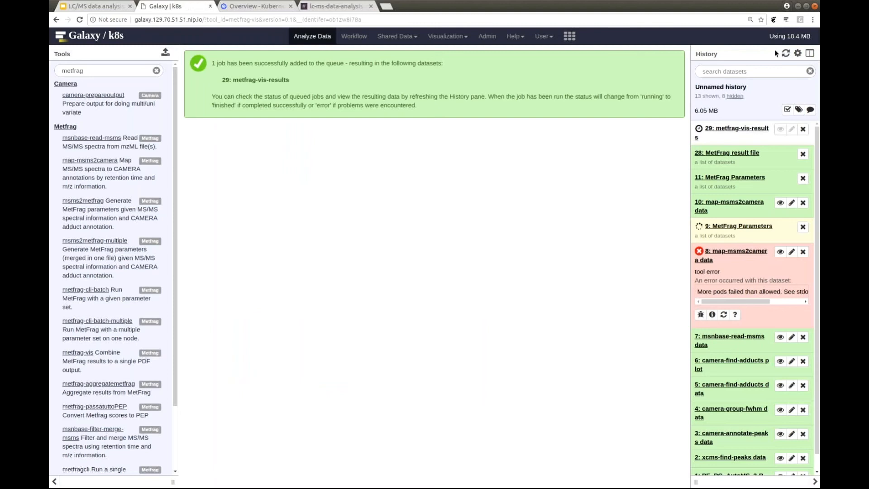
# Make MS-MetFrag-XCMS-Workflow the current history and view its metfrag-vis-results dataset.
pyautogui.click(810, 54)
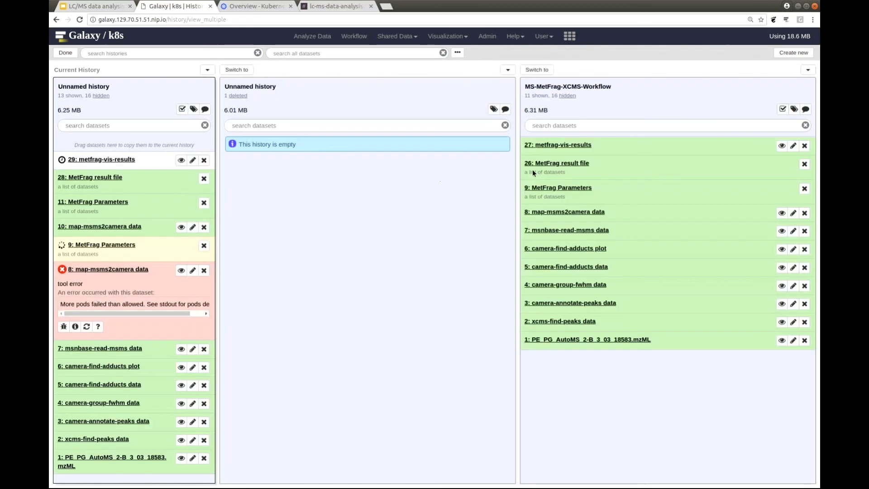
pyautogui.click(544, 72)
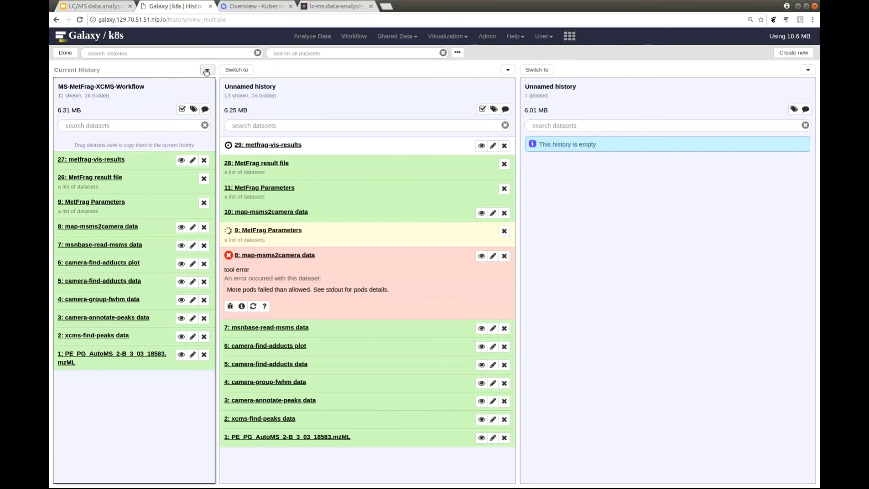
pyautogui.click(65, 53)
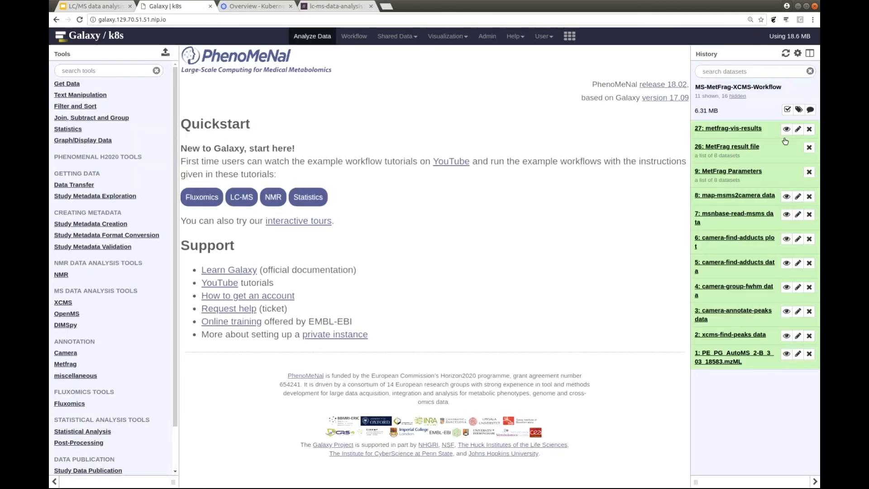
pyautogui.click(787, 130)
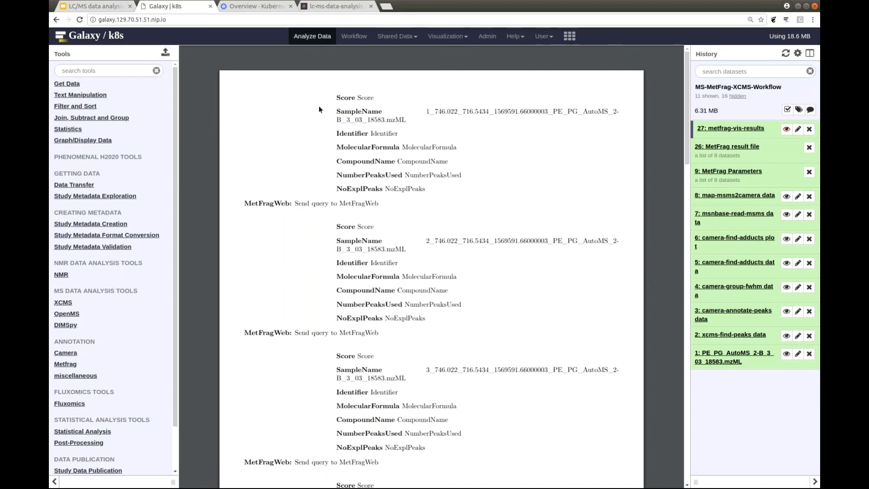
# Look at the Kubernetes dashboard overview and return to the lc-ms-data-analysis channel in Slack.
pyautogui.click(272, 7)
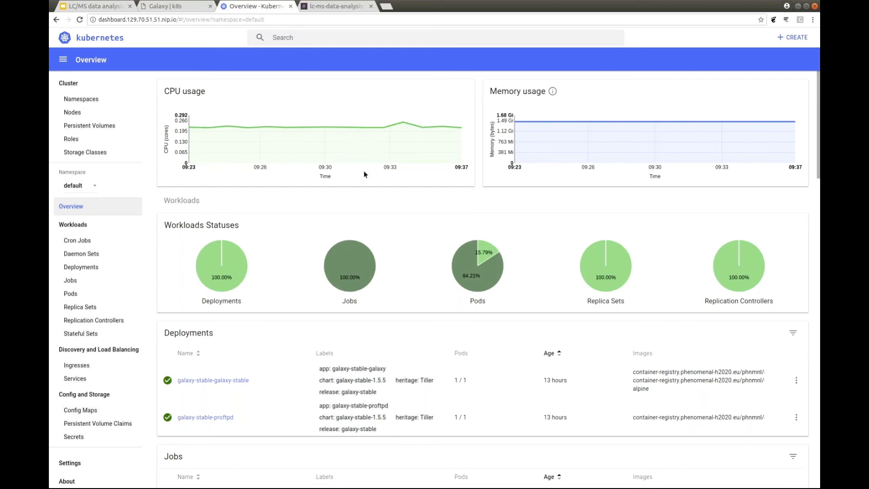
pyautogui.click(345, 10)
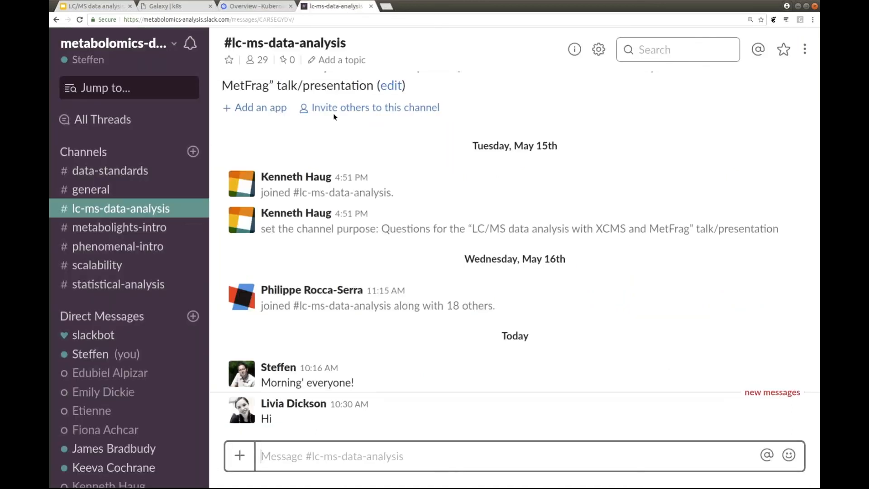